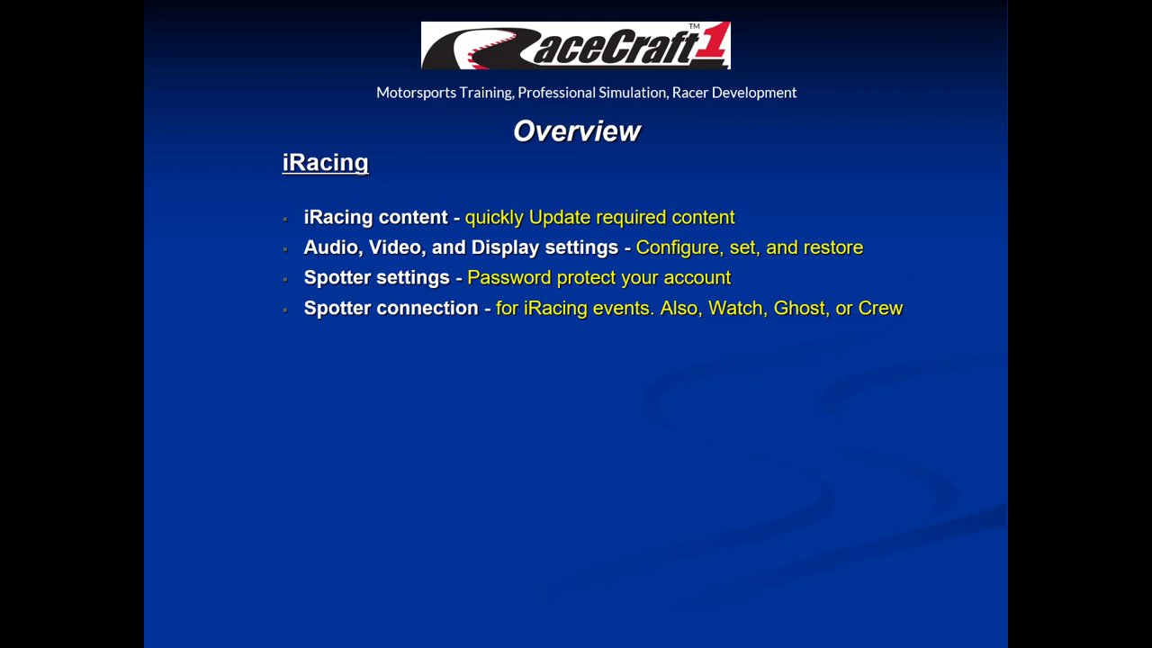
Reveal the Radio Channels, Race Results, Replays and Clips, Telemetry Data, Teamspeak and Racer's Mindset lines.
key("Right")
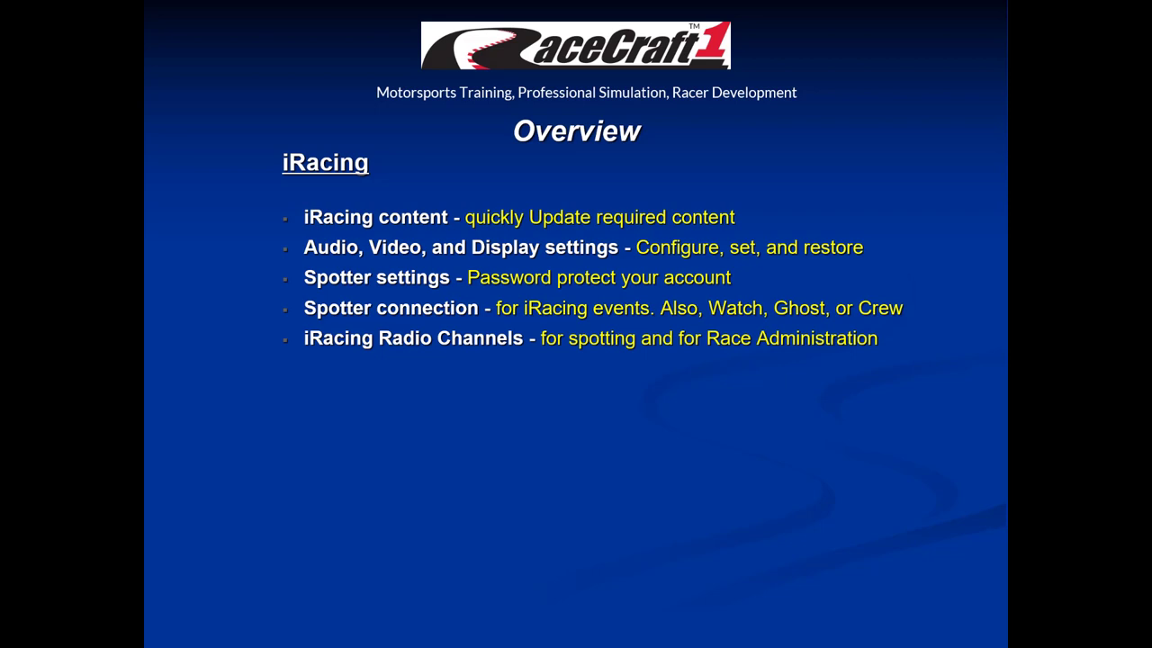
key("Right")
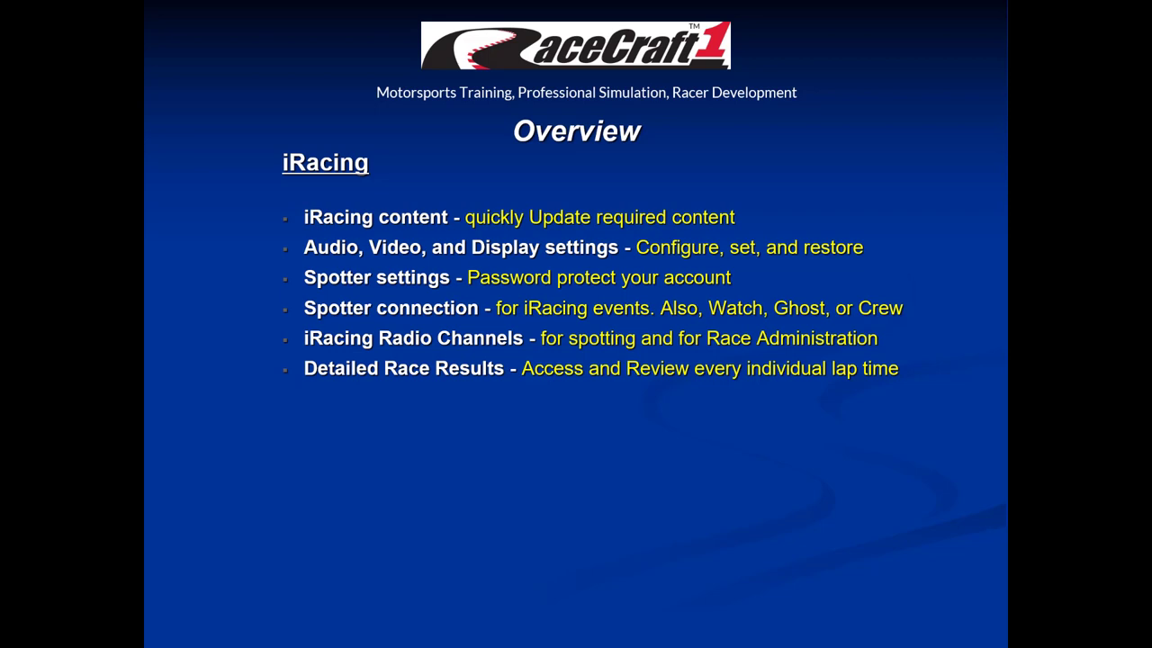
key("Right")
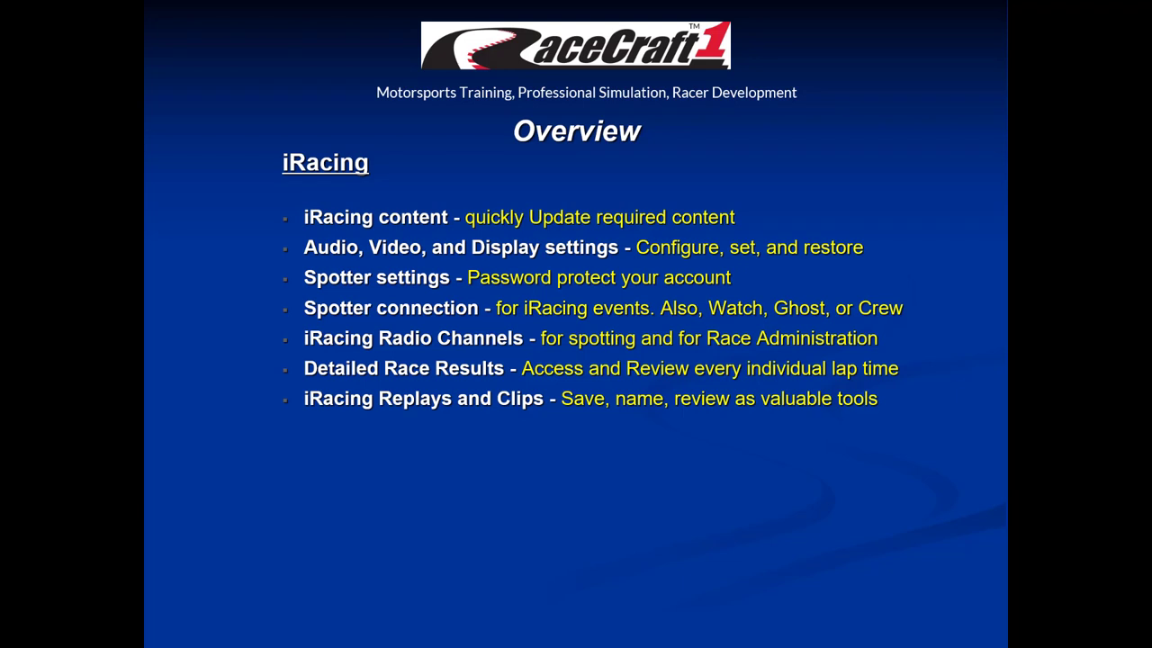
key("Right")
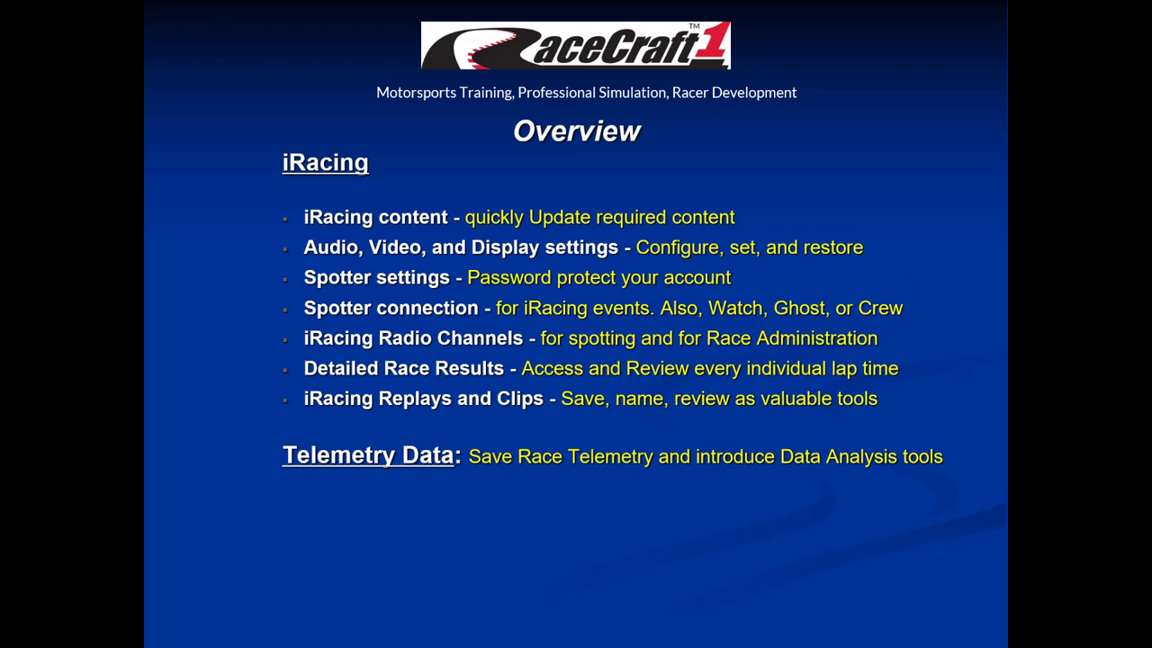
key("space")
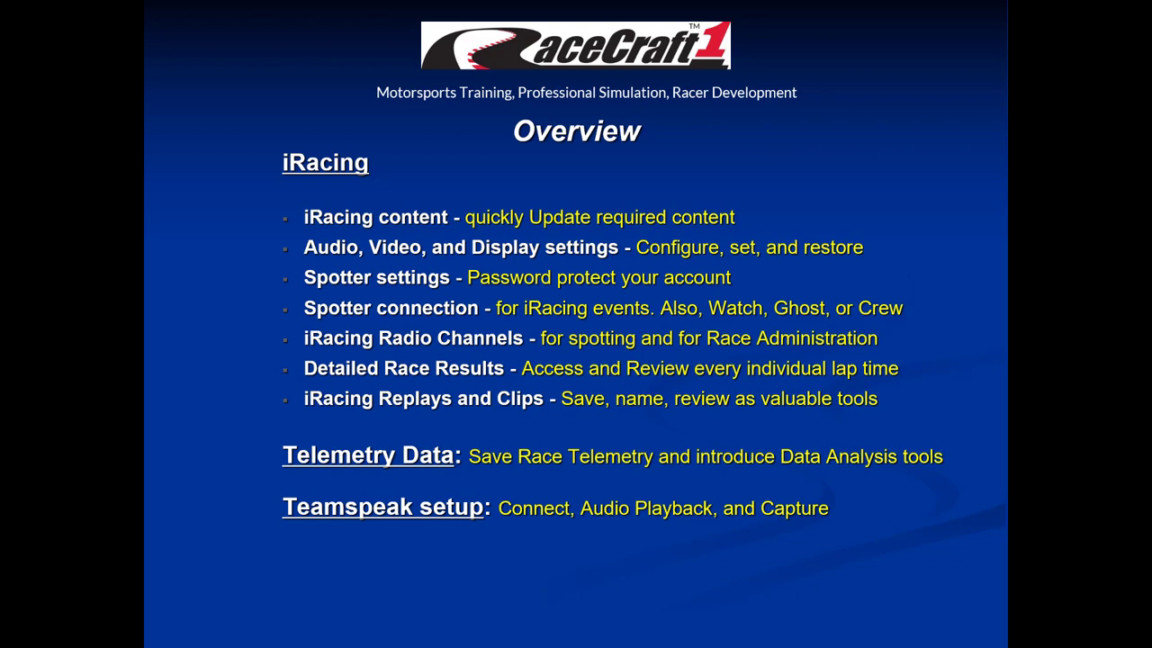
key("Right")
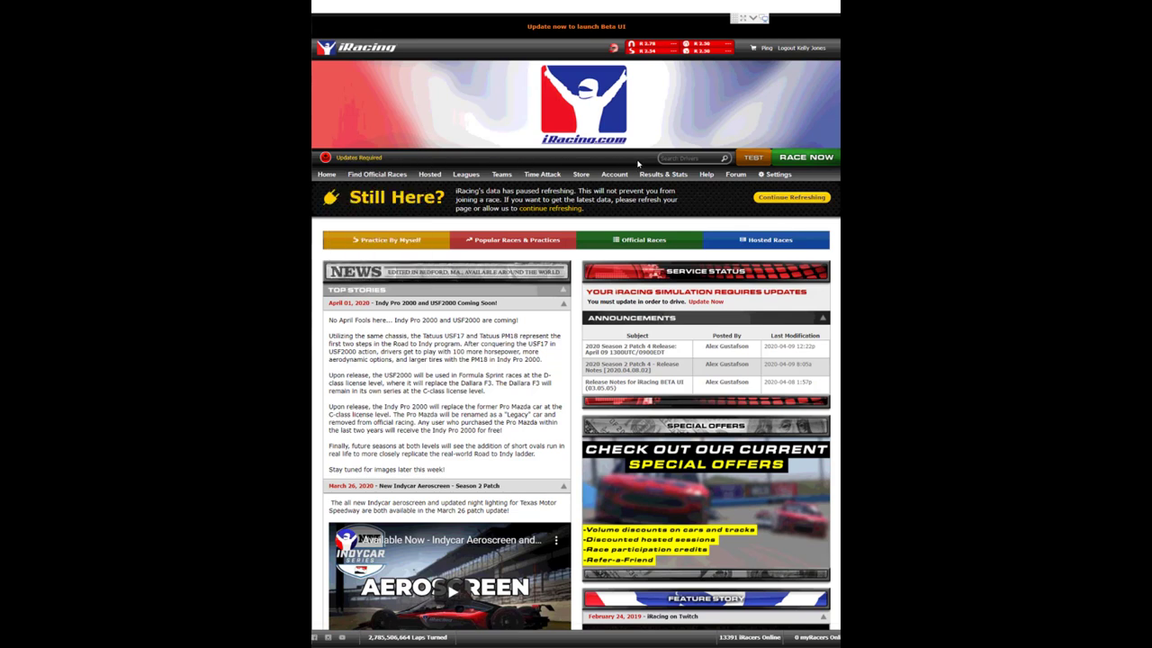
Request updates for the Chevrolet Monte Carlo SS and The Bullring from the Testing panel.
left_click(754, 158)
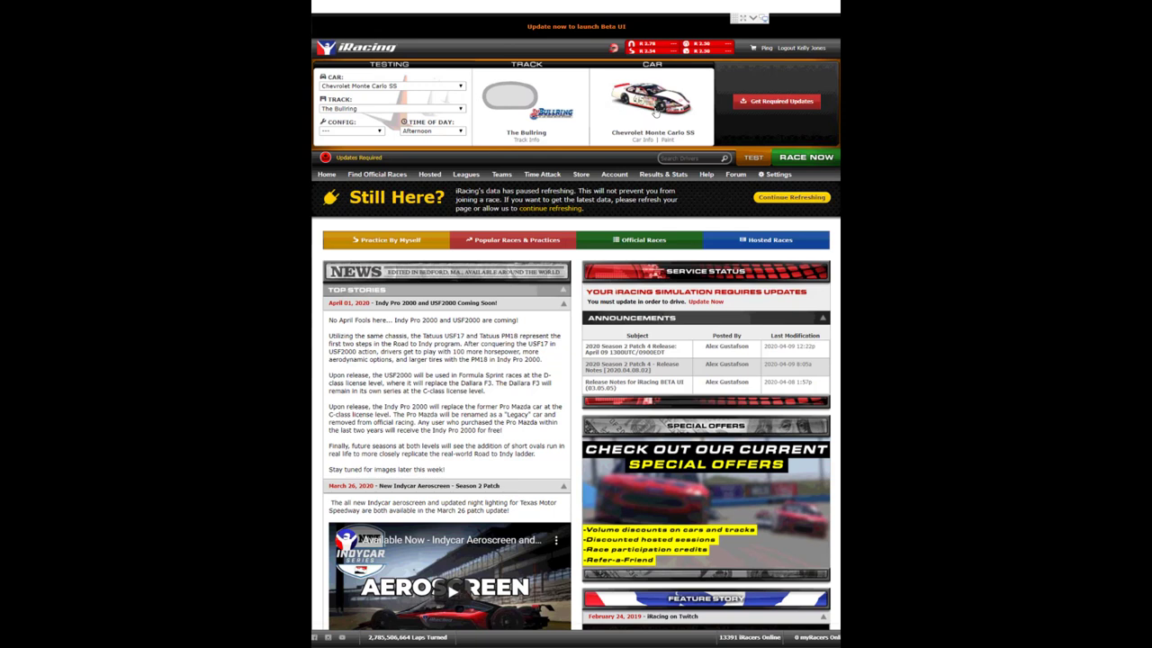
left_click(761, 103)
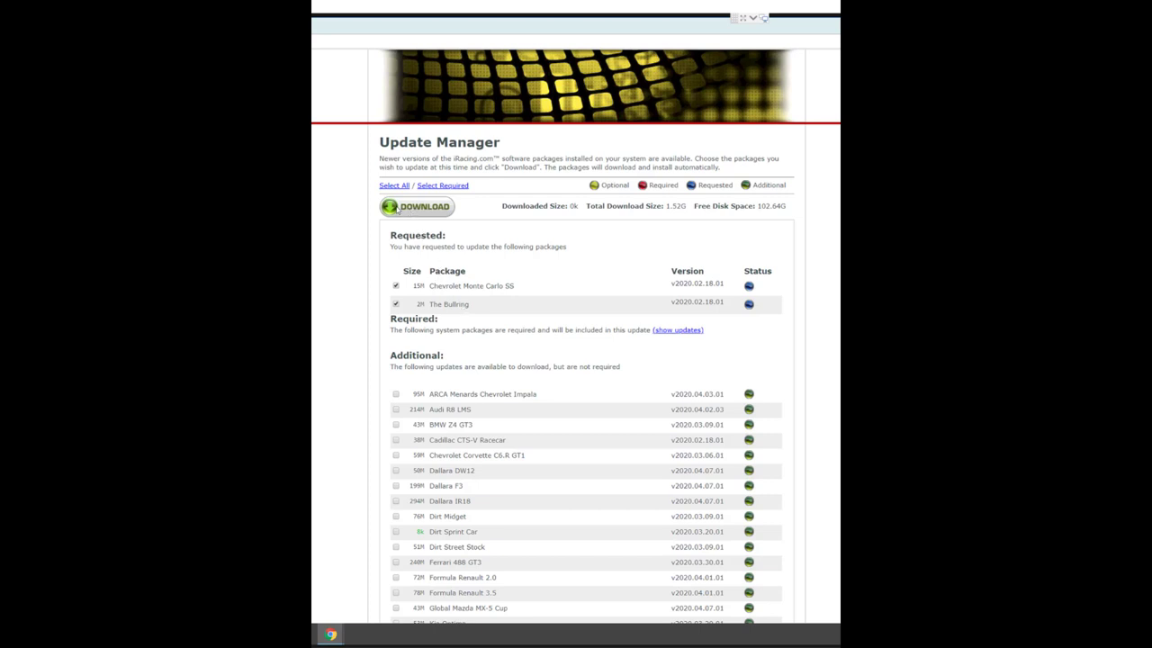
Start downloading the 1.52G of requested updates.
left_click(398, 209)
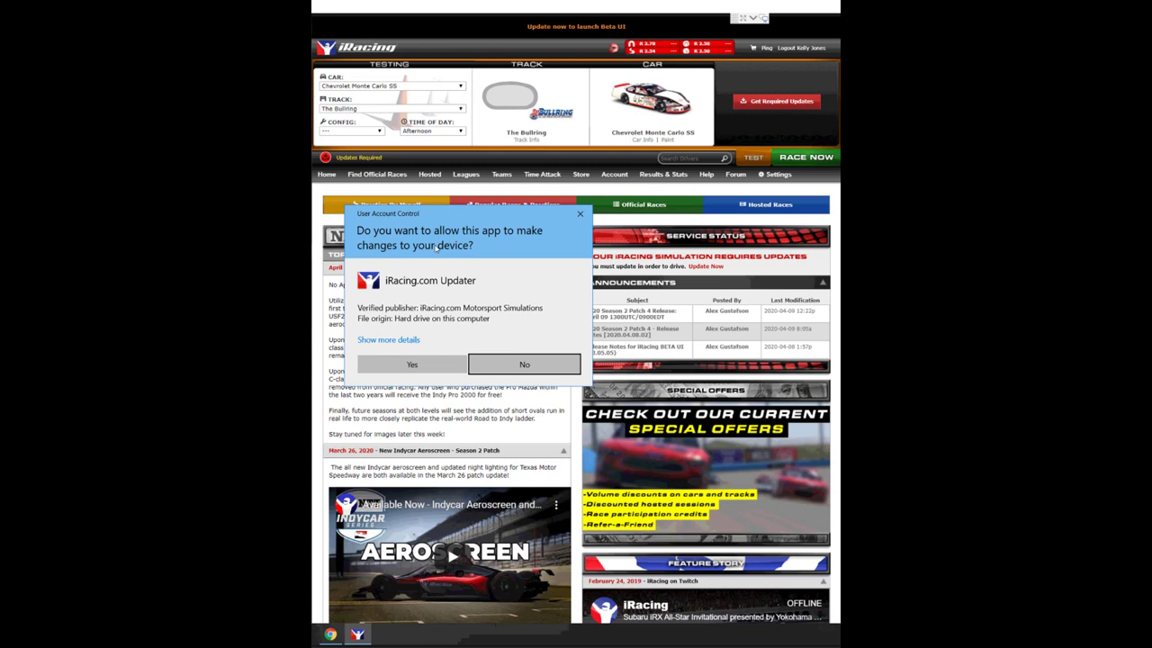
Allow the iRacing.com Updater to make changes so the updates install.
left_click(436, 367)
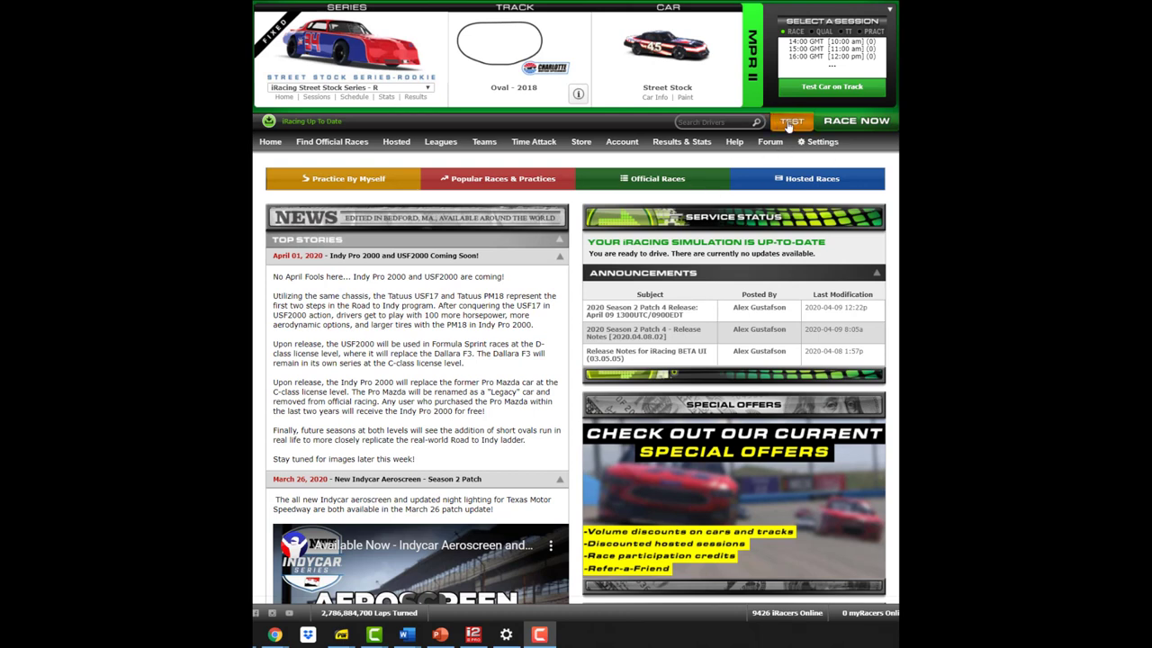
Launch Run Graphics Config from the Settings page and bring the Auto-Configure Graphics Options dialog into view.
left_click(819, 142)
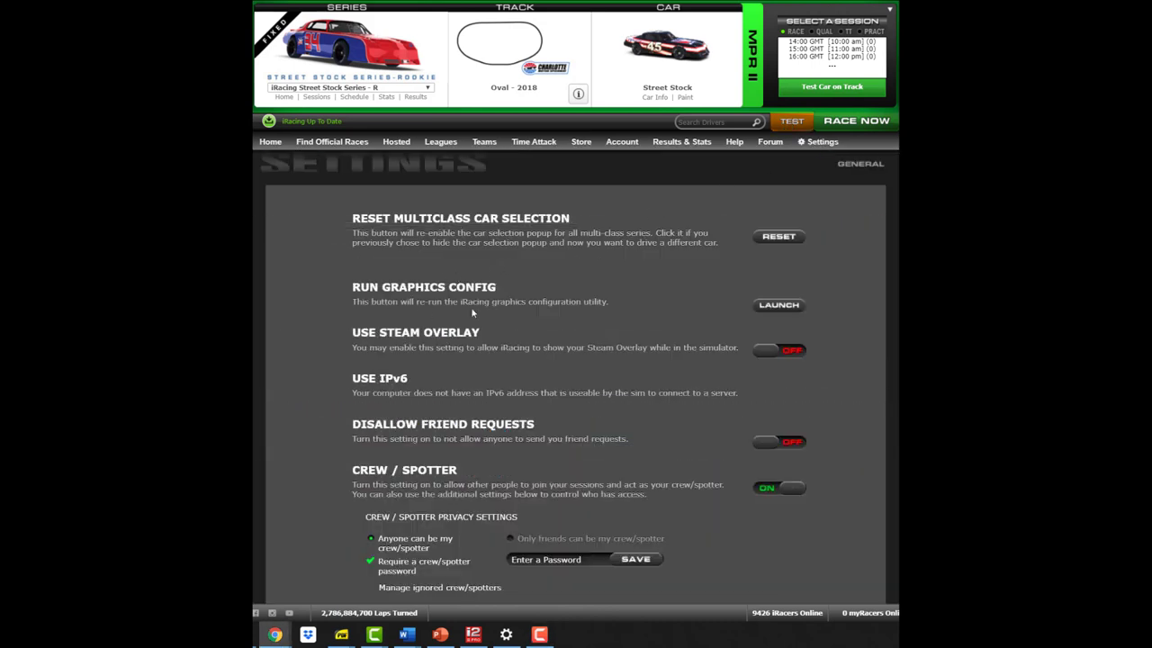
left_click(779, 306)
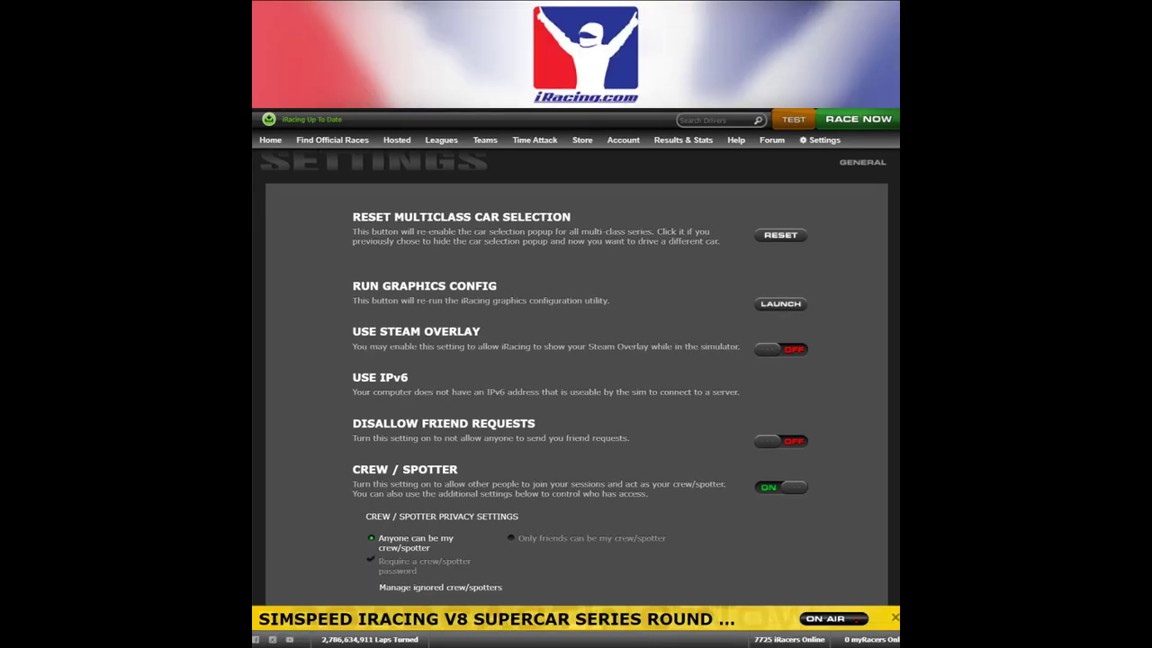
left_click_drag(123, 202, 638, 18)
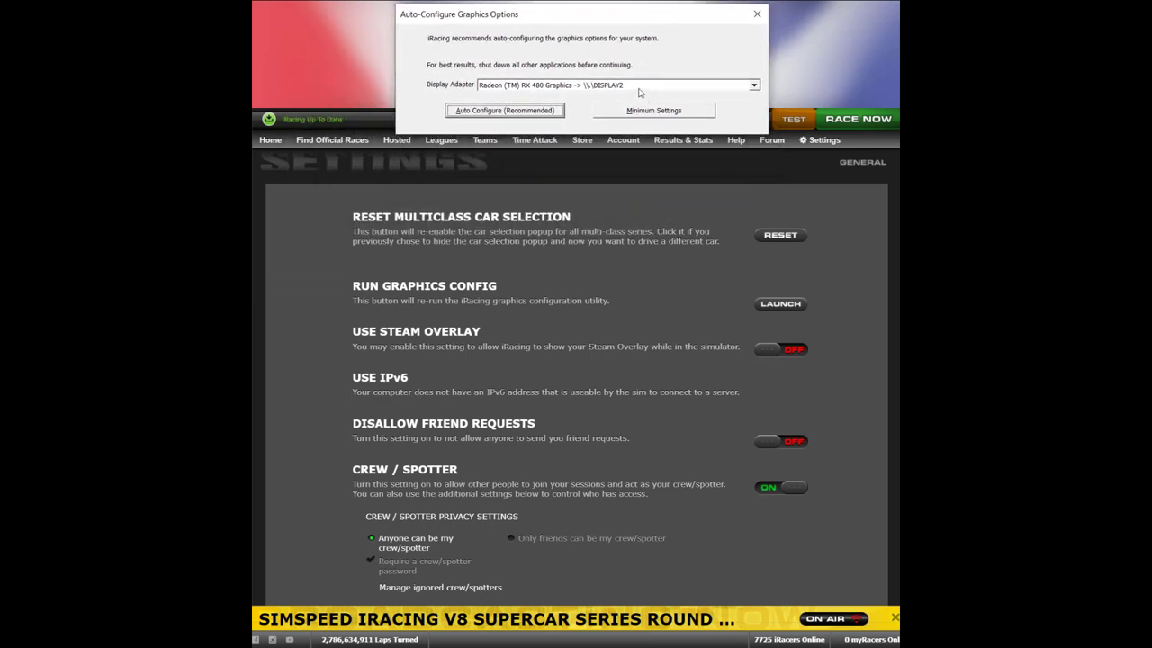
Auto-configure graphics for the DISPLAY2 adapter and move the graphics mode dialog up.
left_click(756, 87)
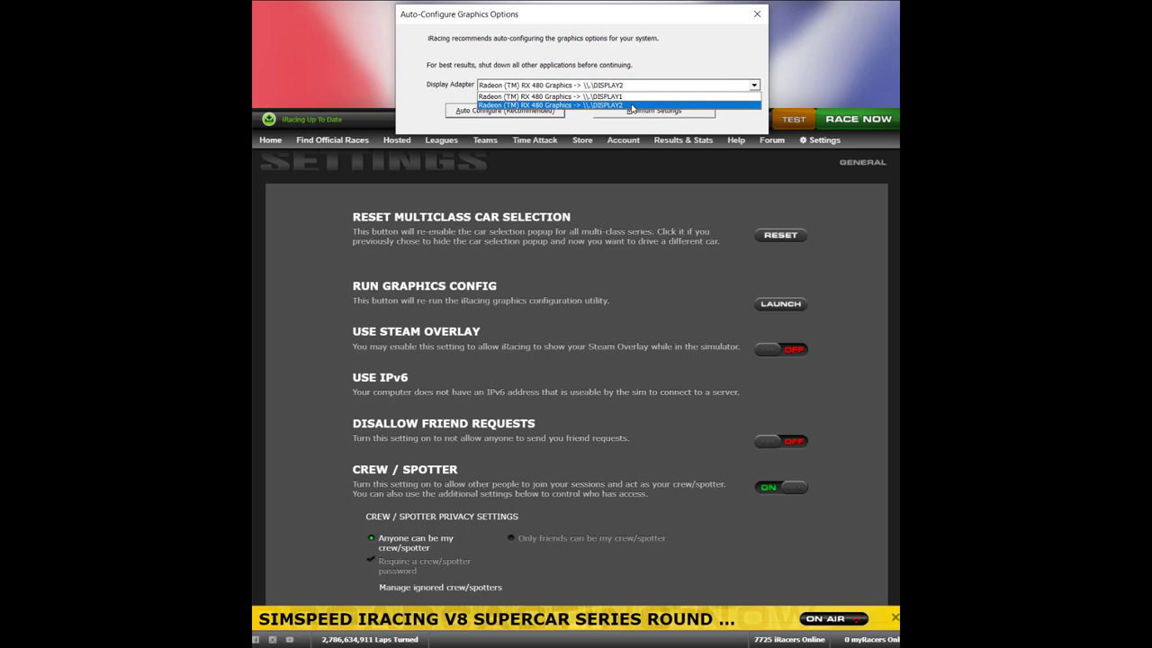
left_click(632, 105)
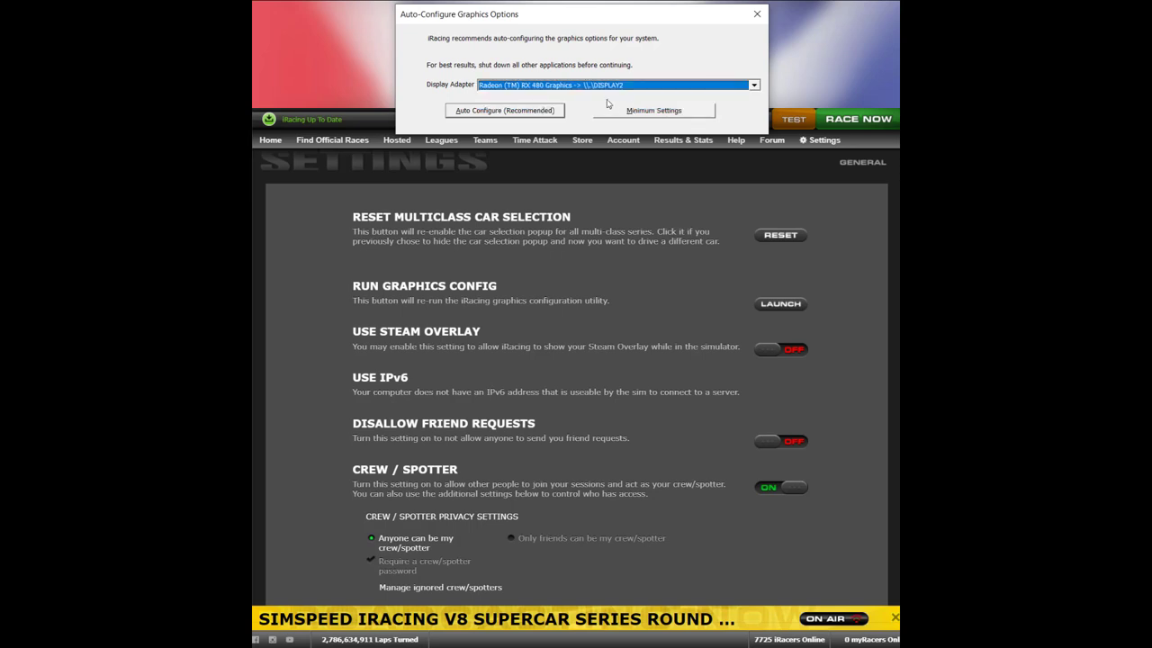
left_click(525, 114)
left_click_drag(684, 72, 705, 16)
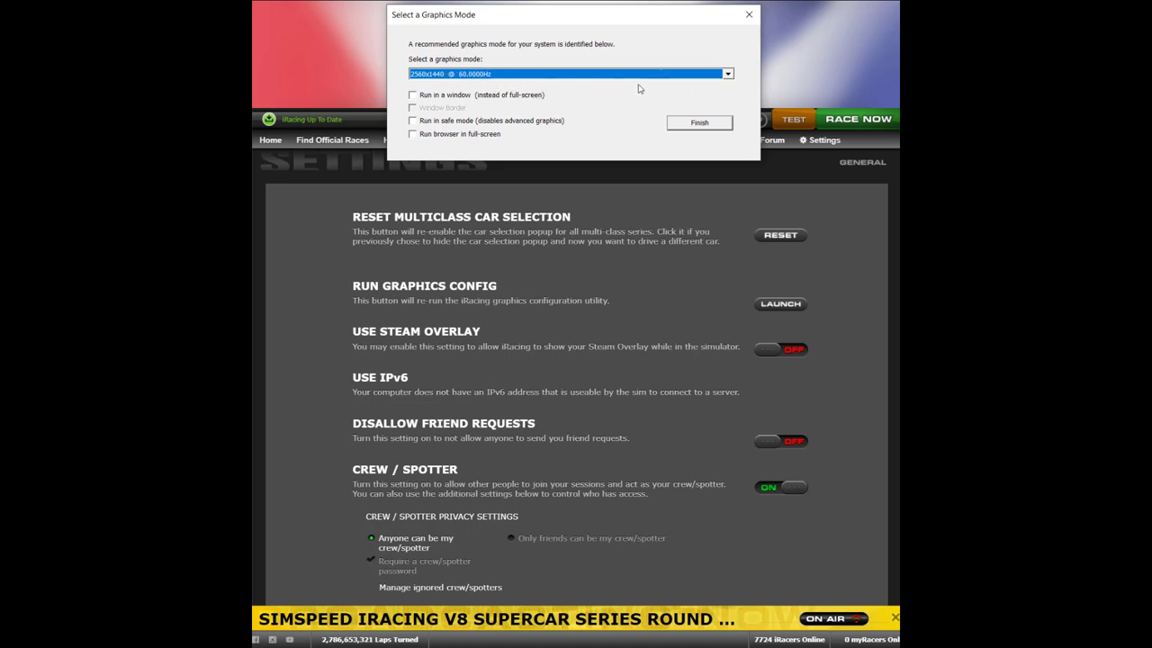
Choose full-screen 2560x1440 @ 60Hz as the graphics mode and finish setup.
left_click(729, 75)
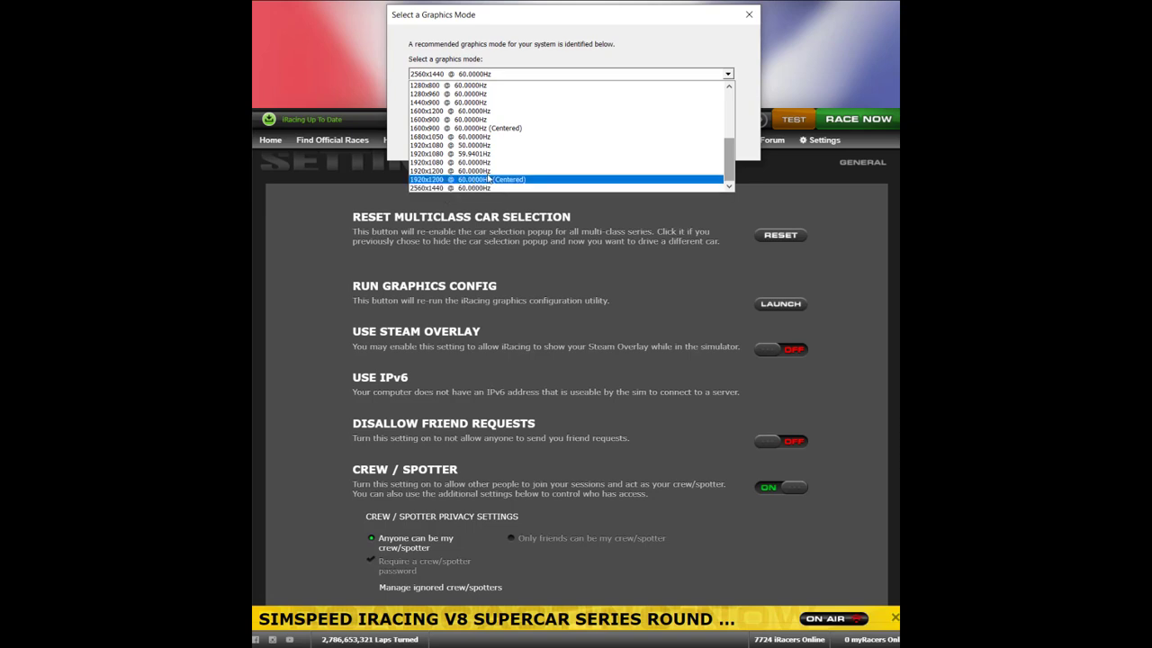
left_click_drag(730, 163, 729, 114)
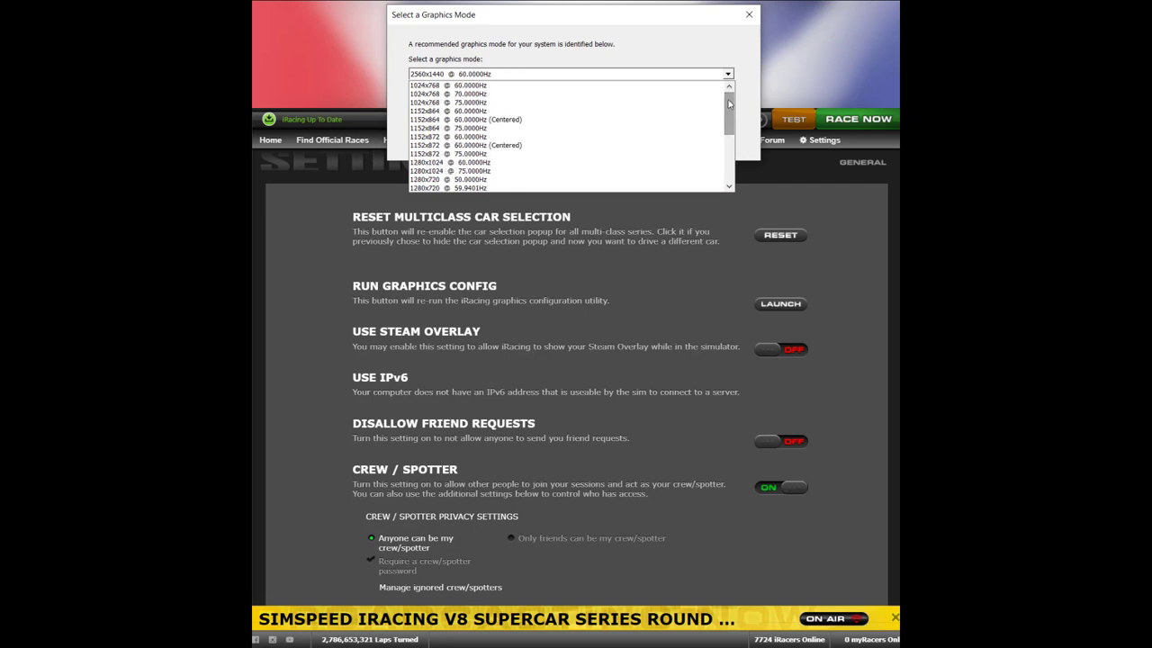
left_click_drag(729, 105, 731, 163)
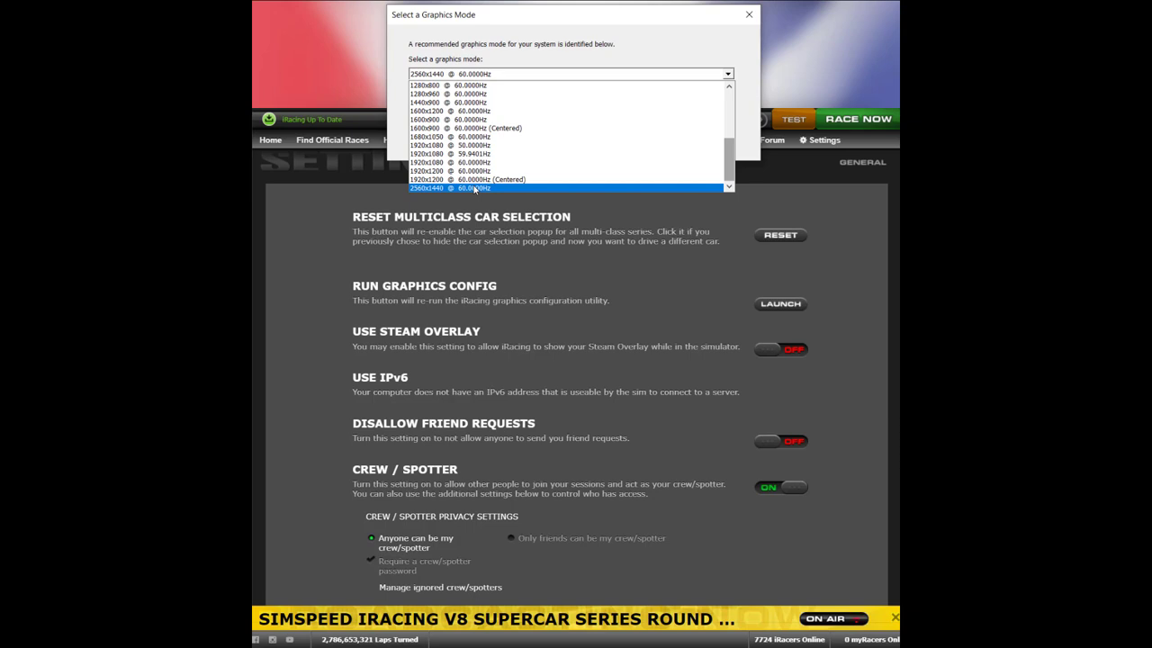
left_click(475, 187)
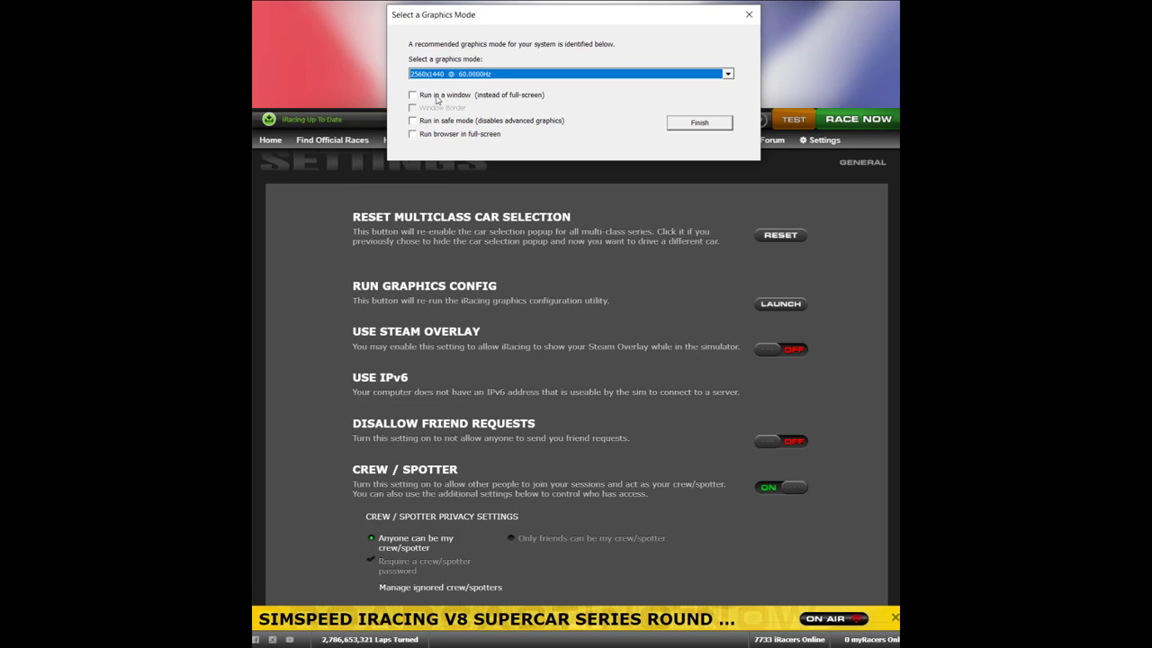
left_click(412, 94)
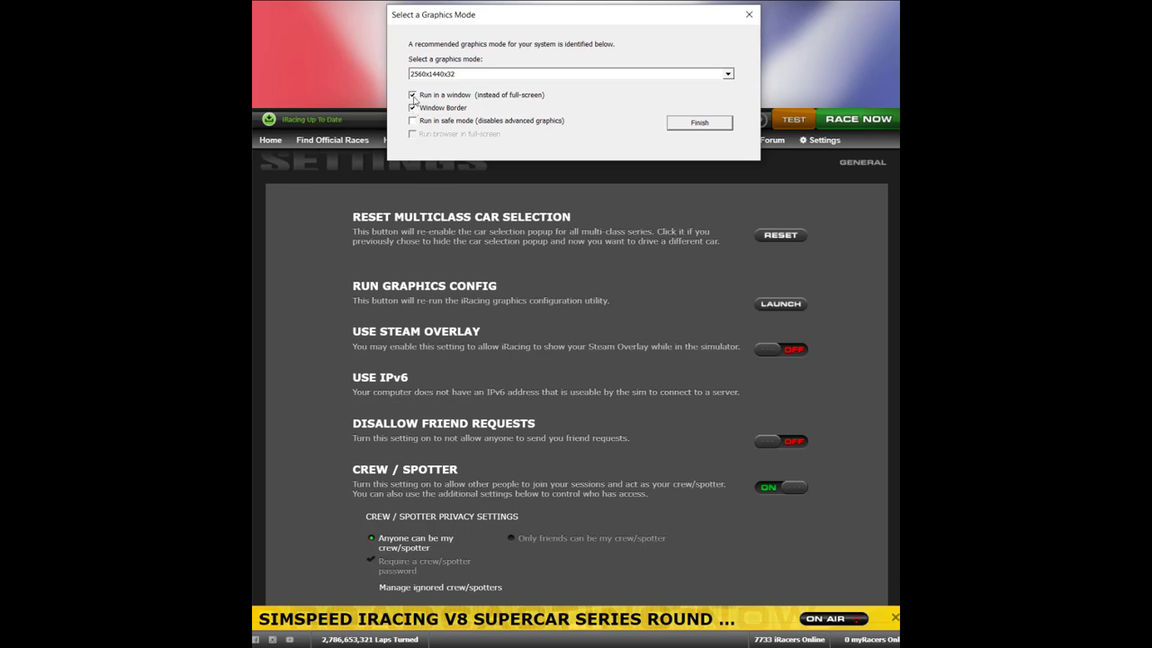
left_click(413, 95)
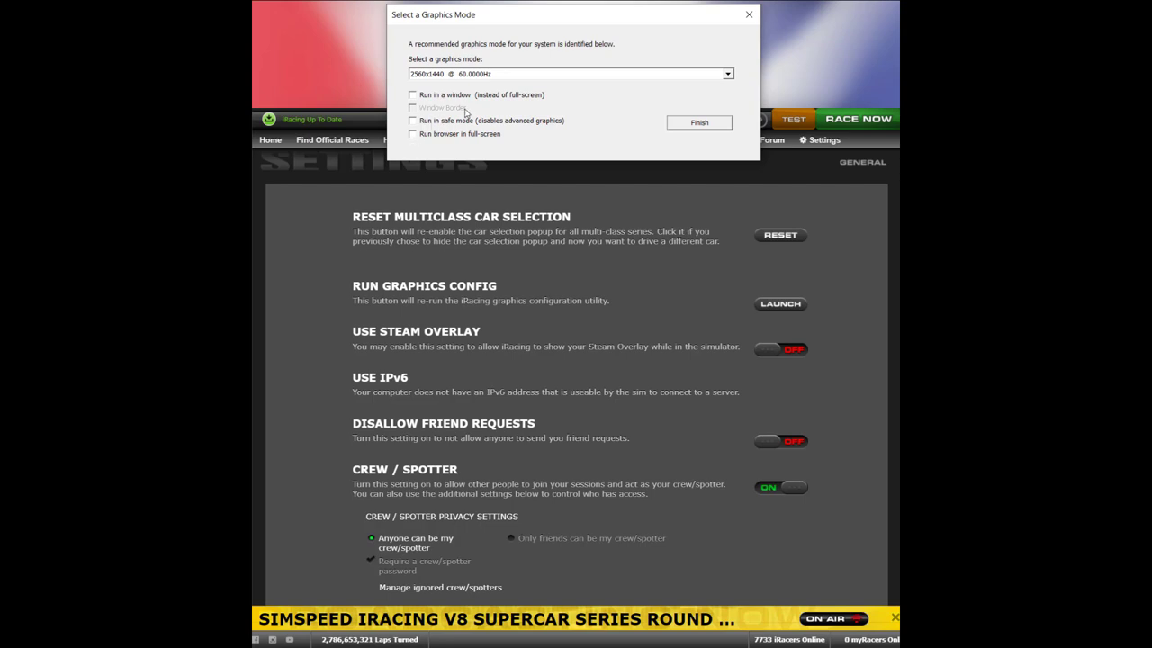
left_click(686, 126)
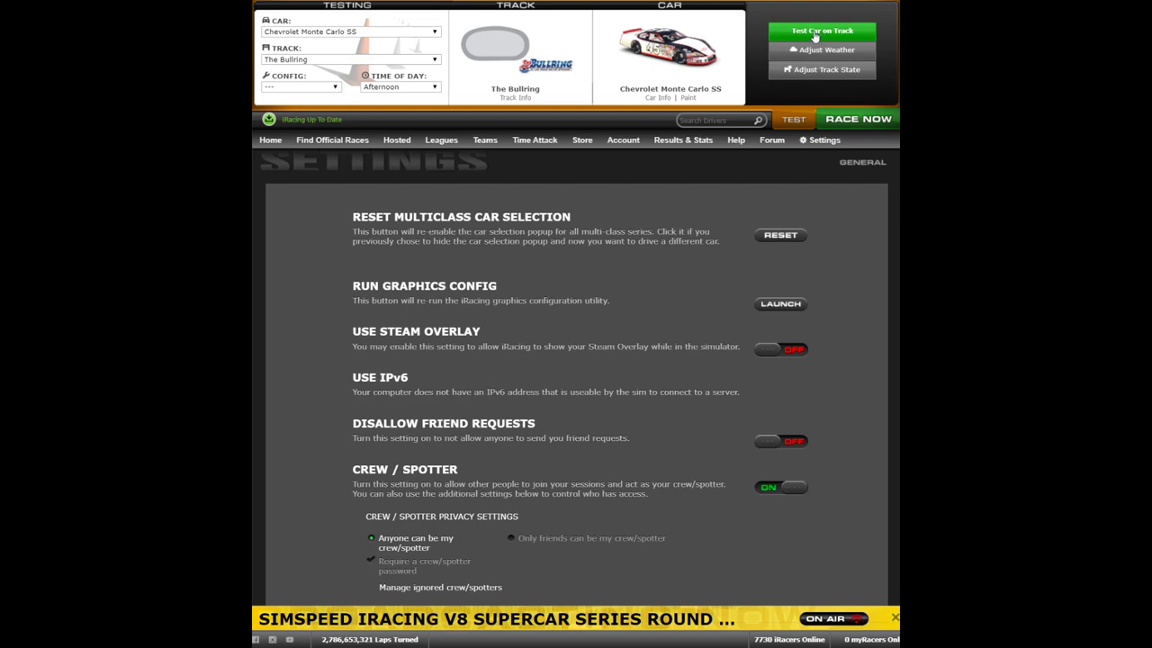
Start the Chevrolet Monte Carlo SS test session at The Bullring.
left_click(815, 34)
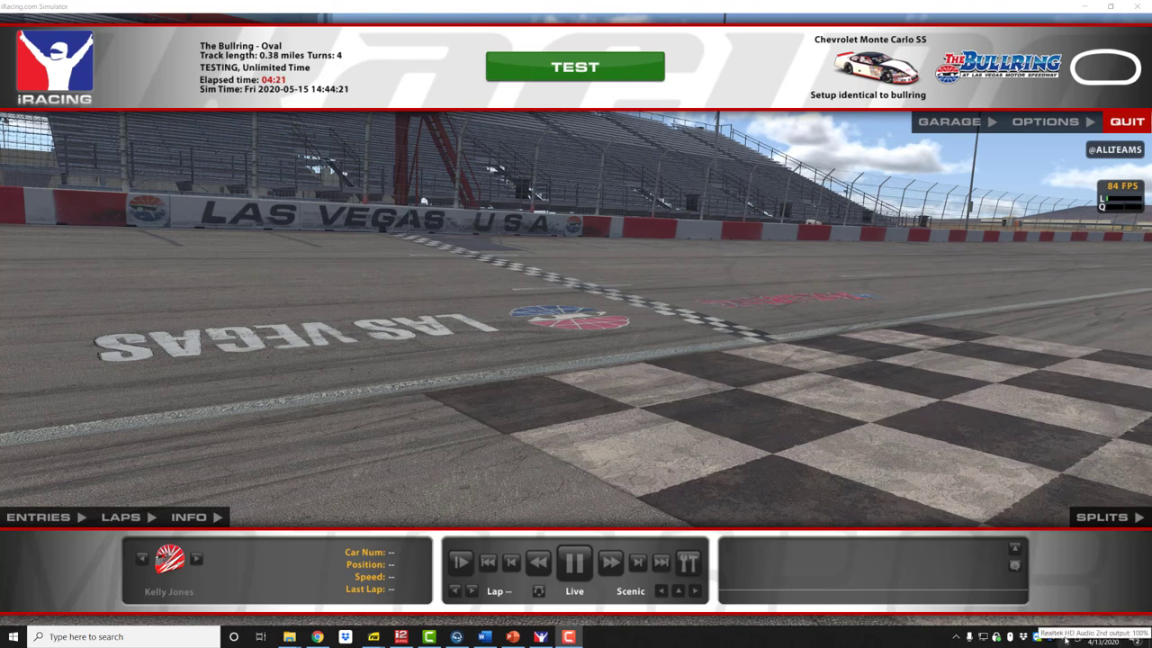
In Windows Sound settings, review output devices and keep Realtek HD Audio 2nd output.
right_click(1065, 639)
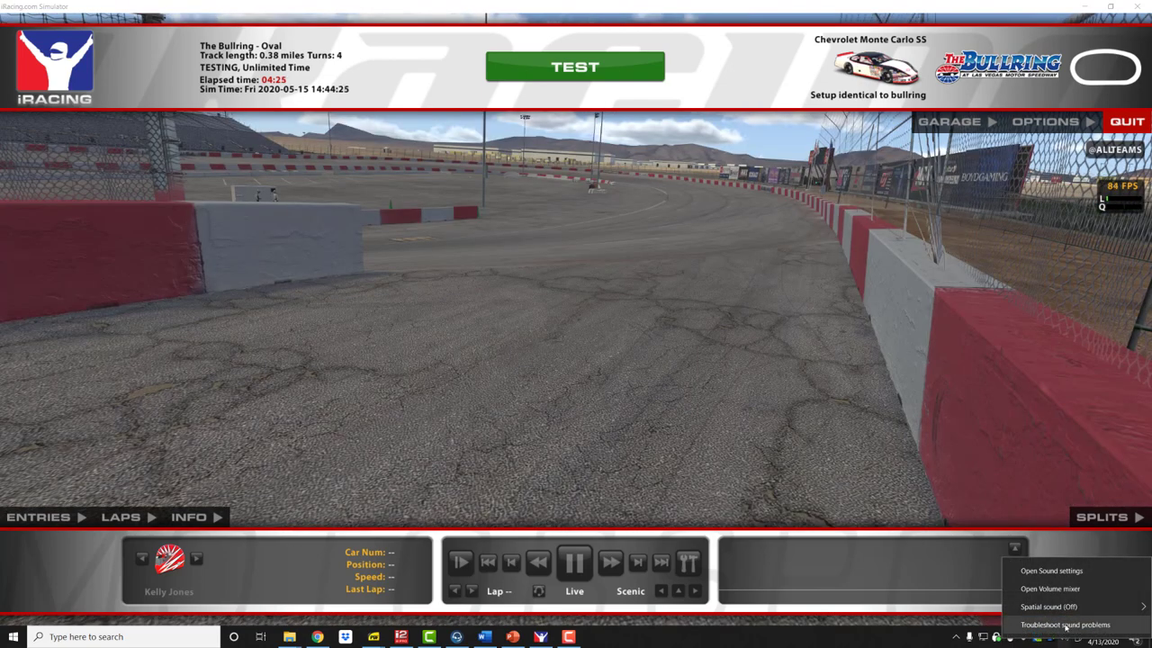
left_click(1051, 571)
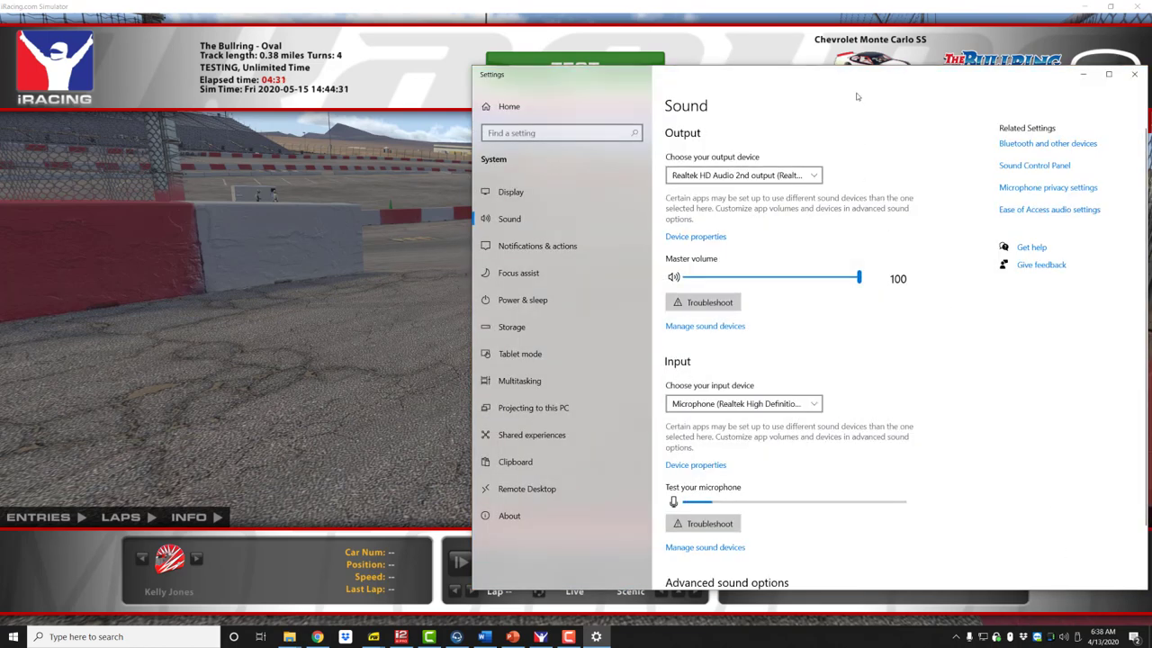
left_click_drag(853, 79, 776, 68)
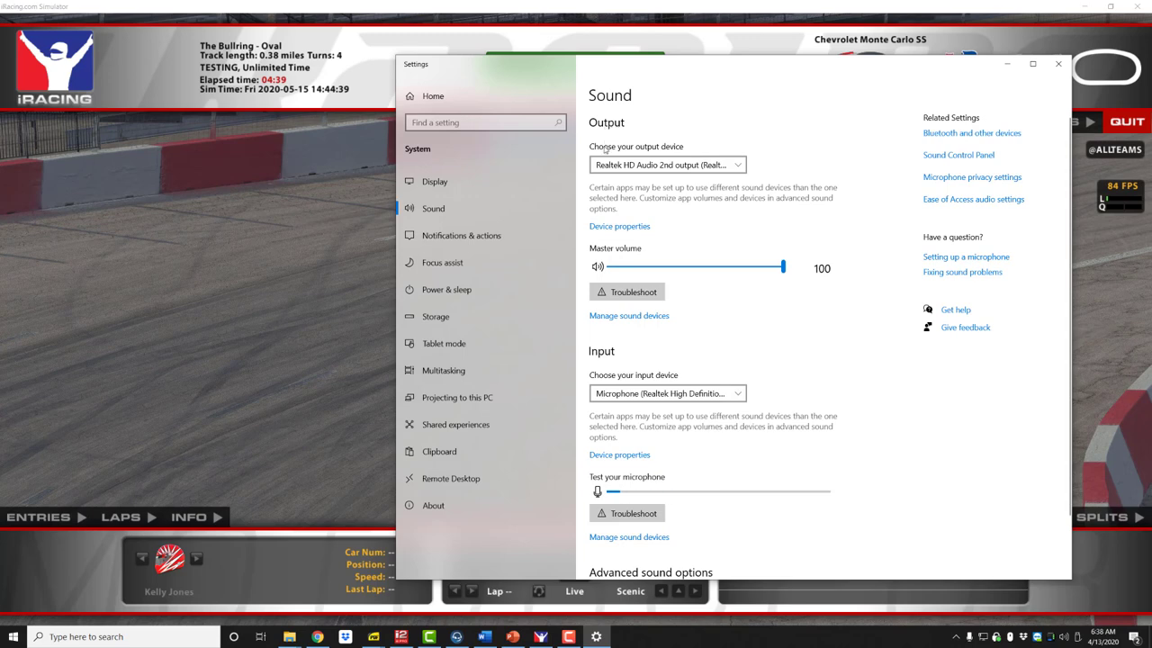
left_click(739, 166)
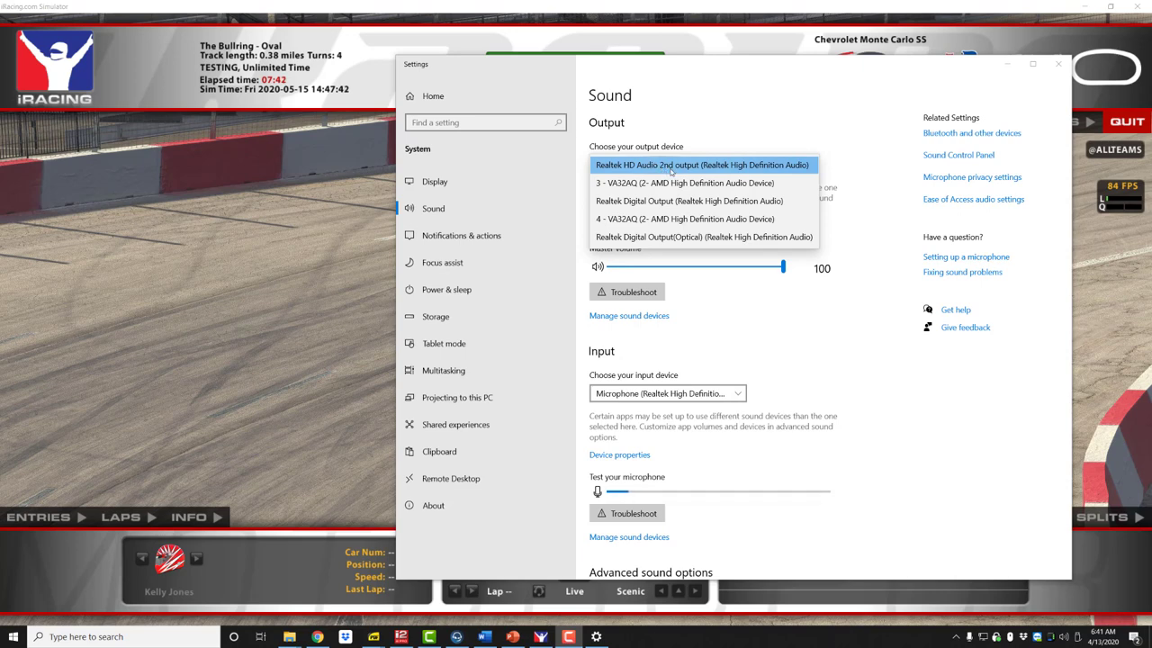
left_click(673, 167)
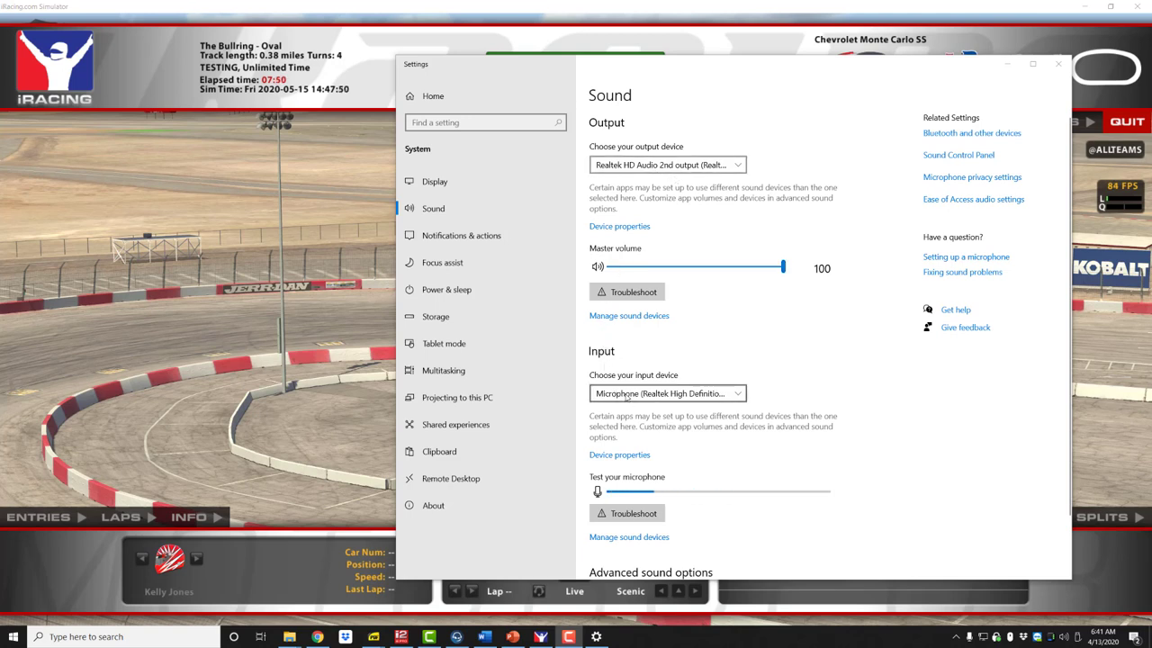
left_click(740, 395)
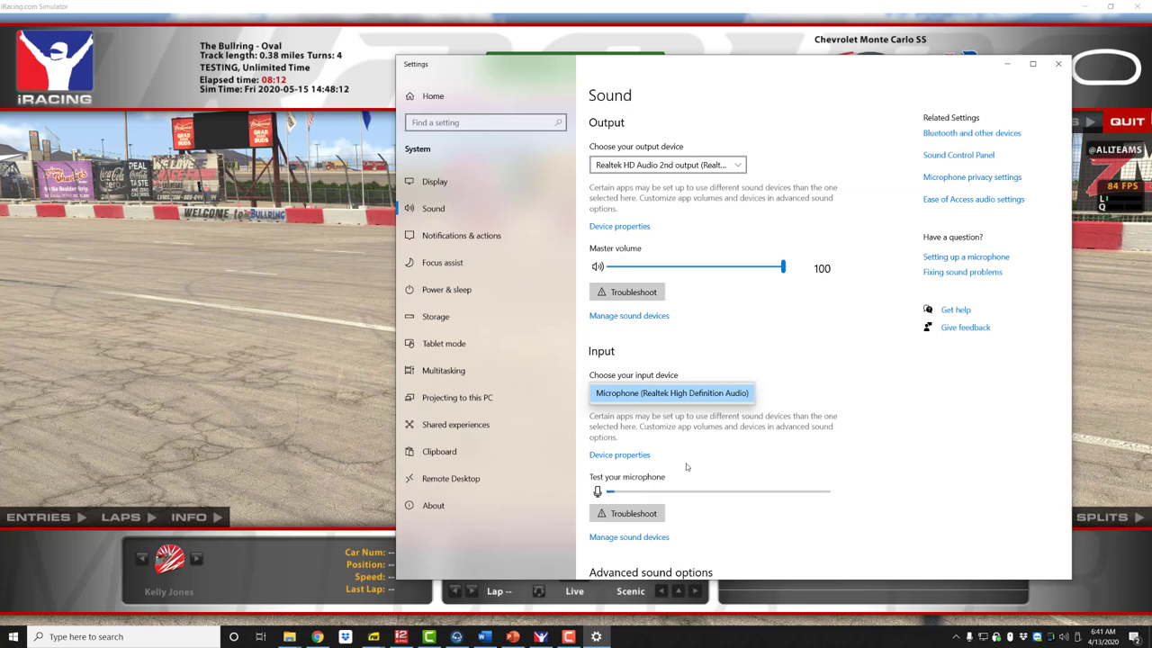
left_click(754, 349)
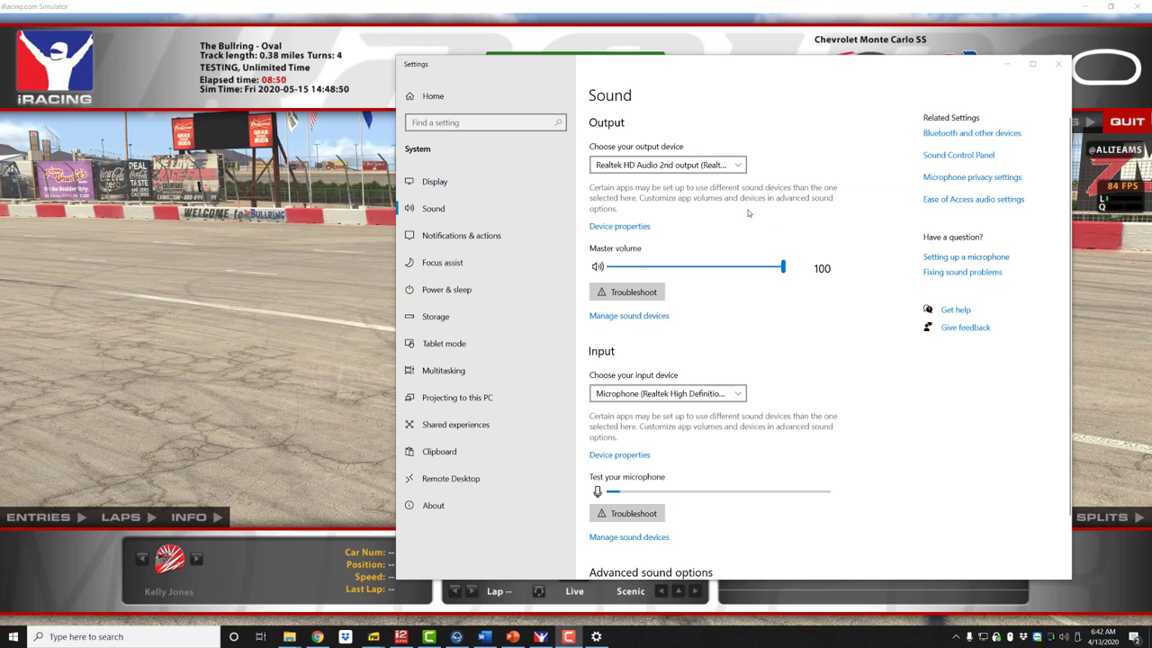
Close Windows Settings and open the simulator's Options dialog to its sound settings.
left_click(1060, 65)
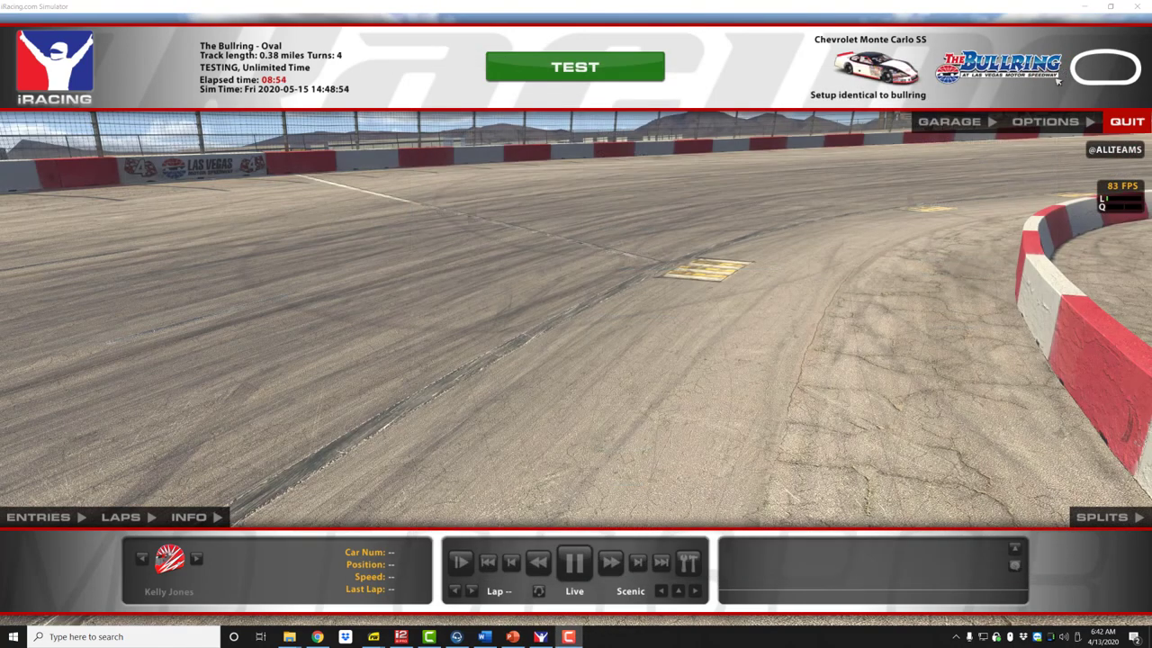
left_click(1041, 124)
left_click(1041, 122)
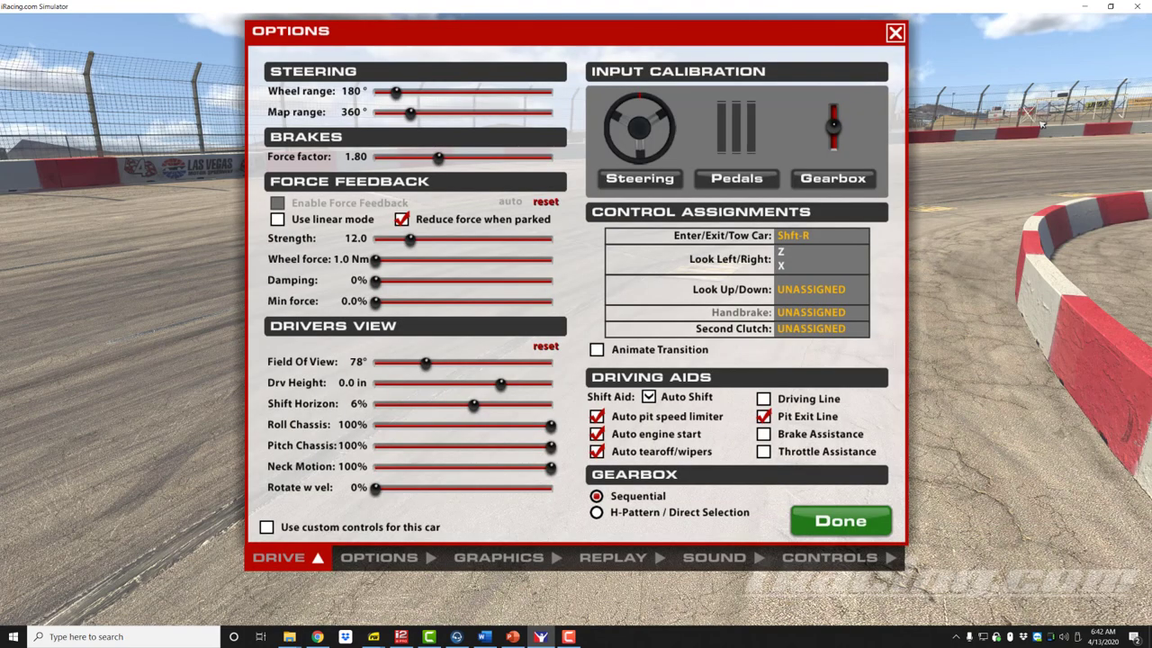
left_click(708, 559)
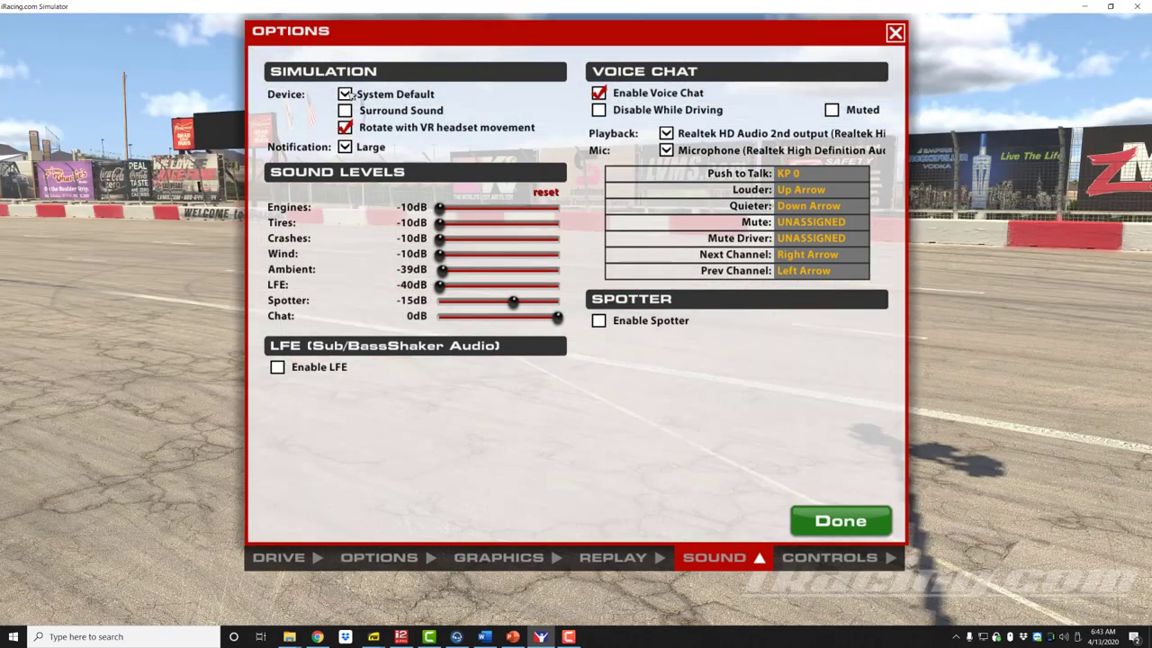
left_click(350, 94)
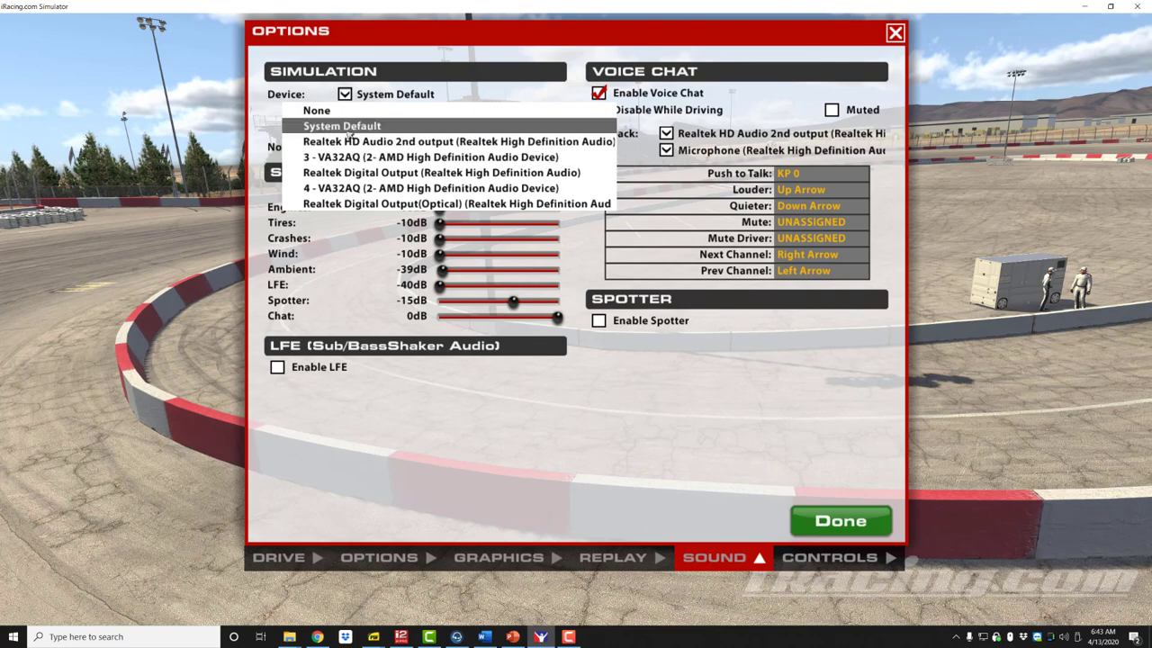
left_click(347, 128)
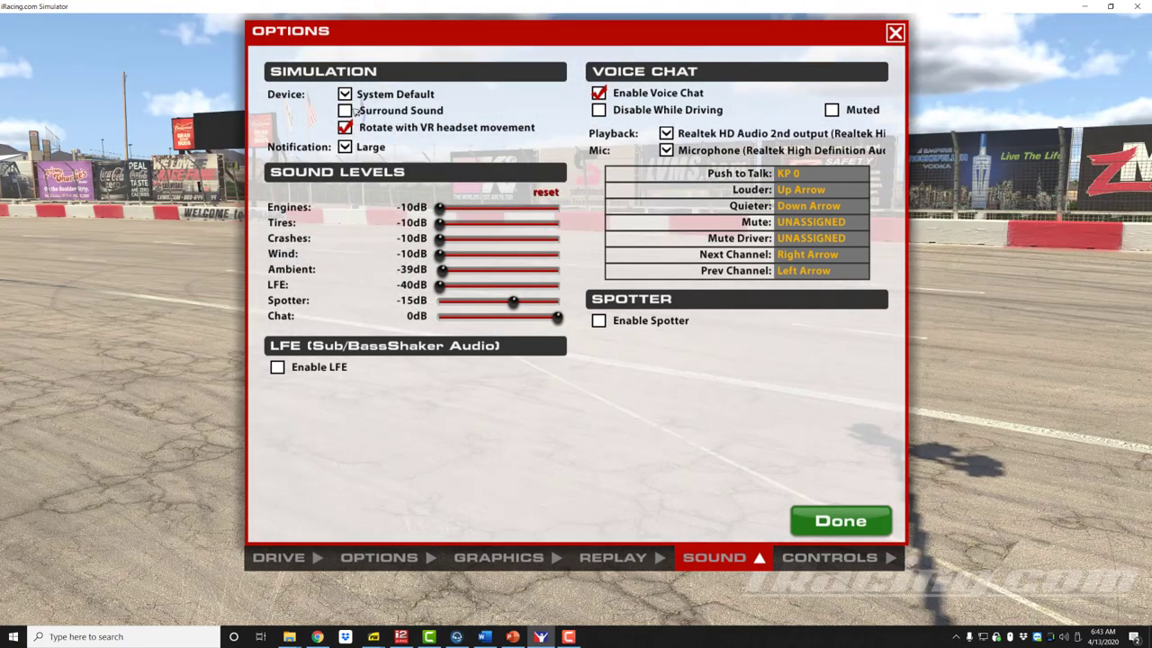
left_click(347, 95)
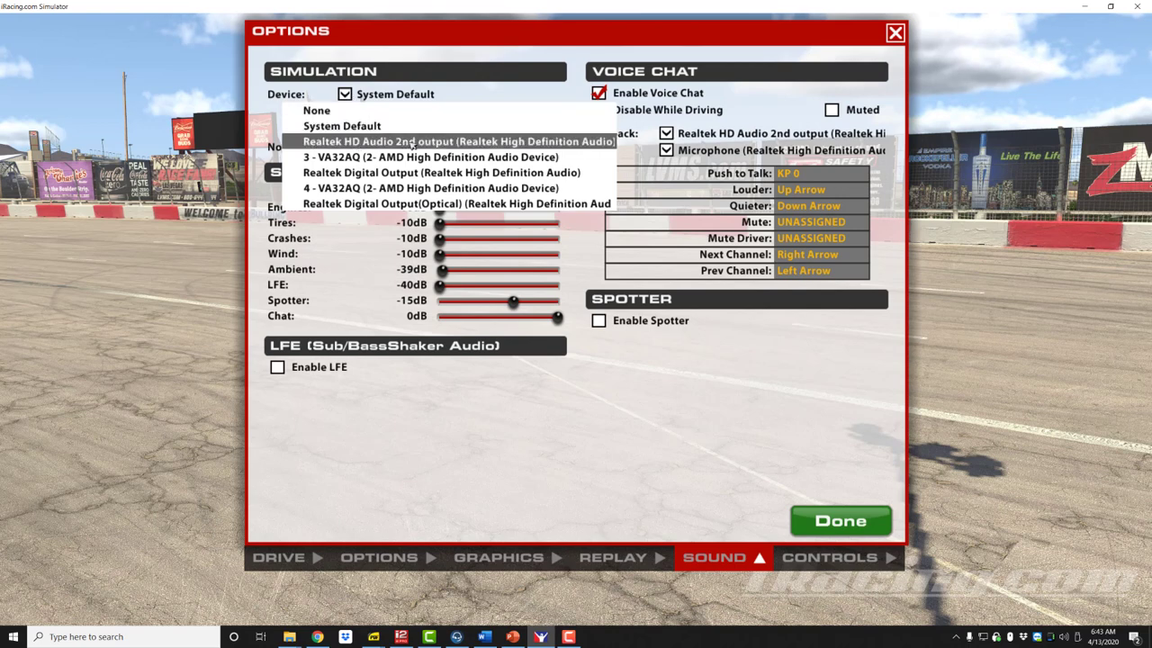
left_click(346, 95)
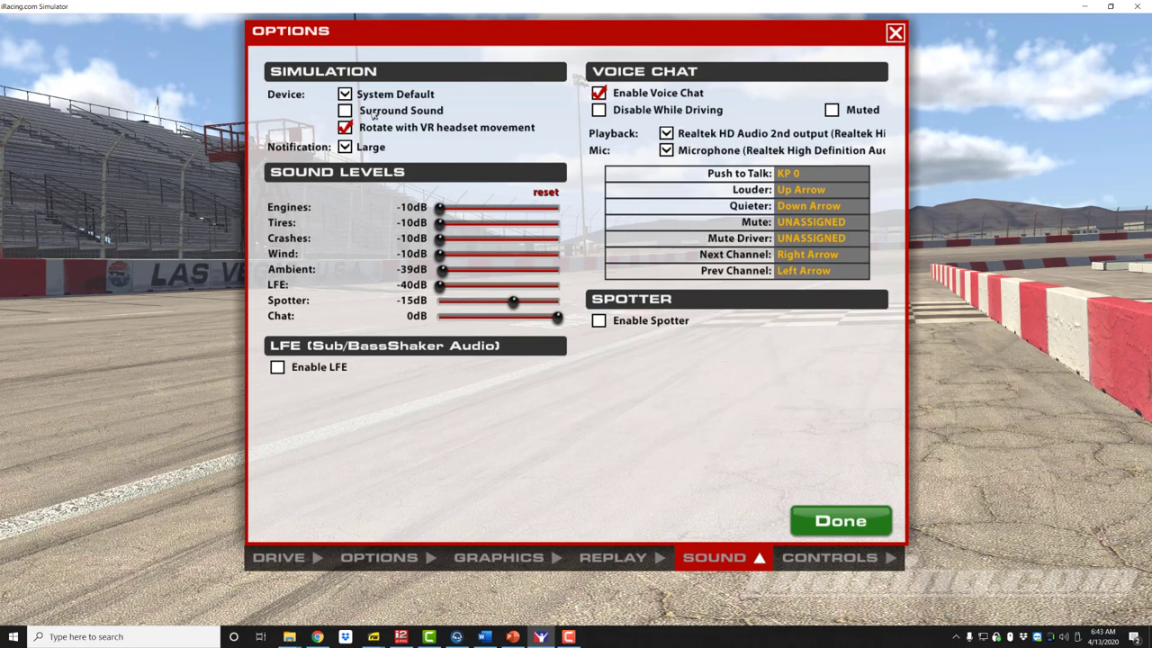
Turn on Surround Sound and toggle Enable Voice Chat off and back on.
left_click(346, 110)
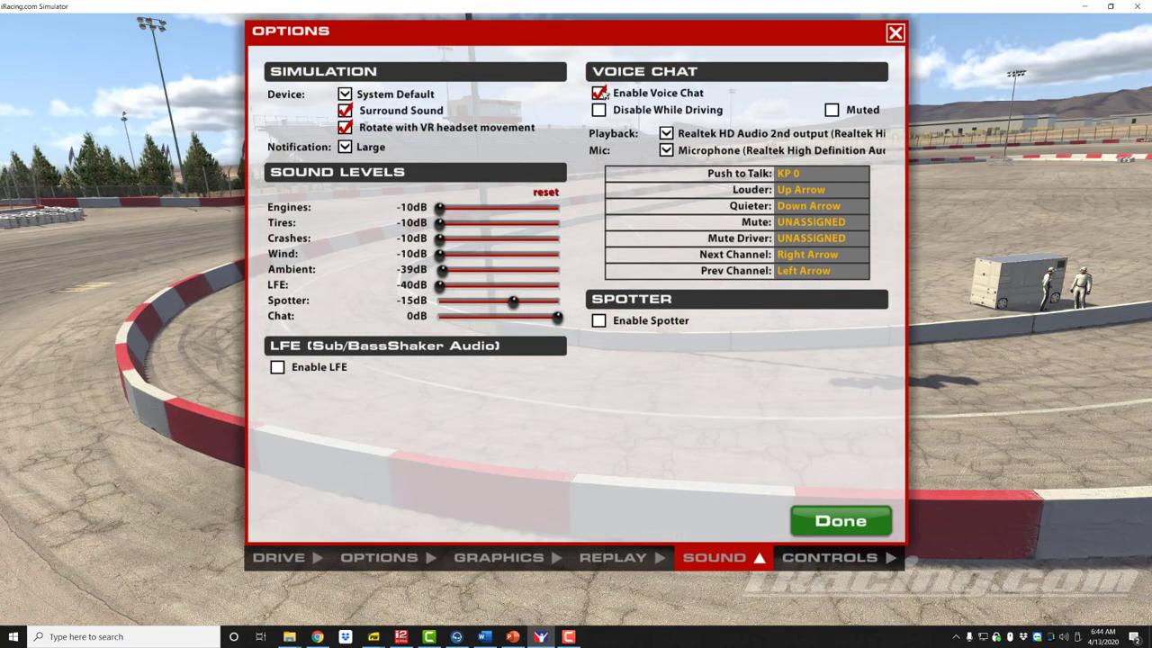
left_click(599, 93)
left_click(599, 93)
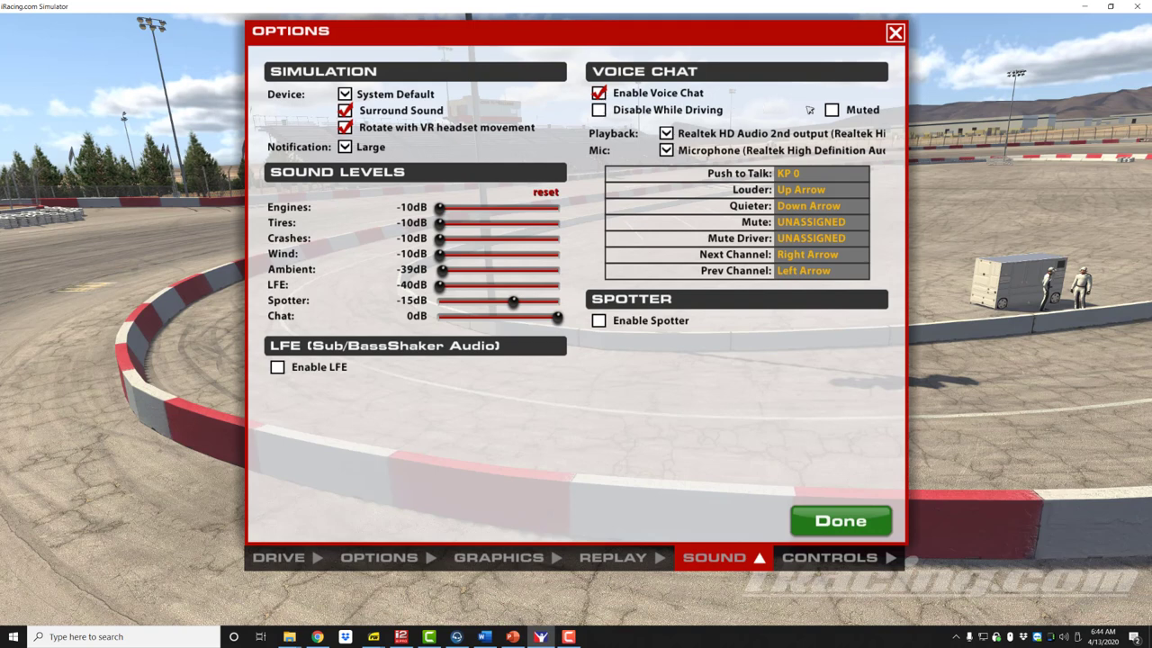
Toggle voice chat Muted on and off, leaving chat unmuted.
left_click(833, 110)
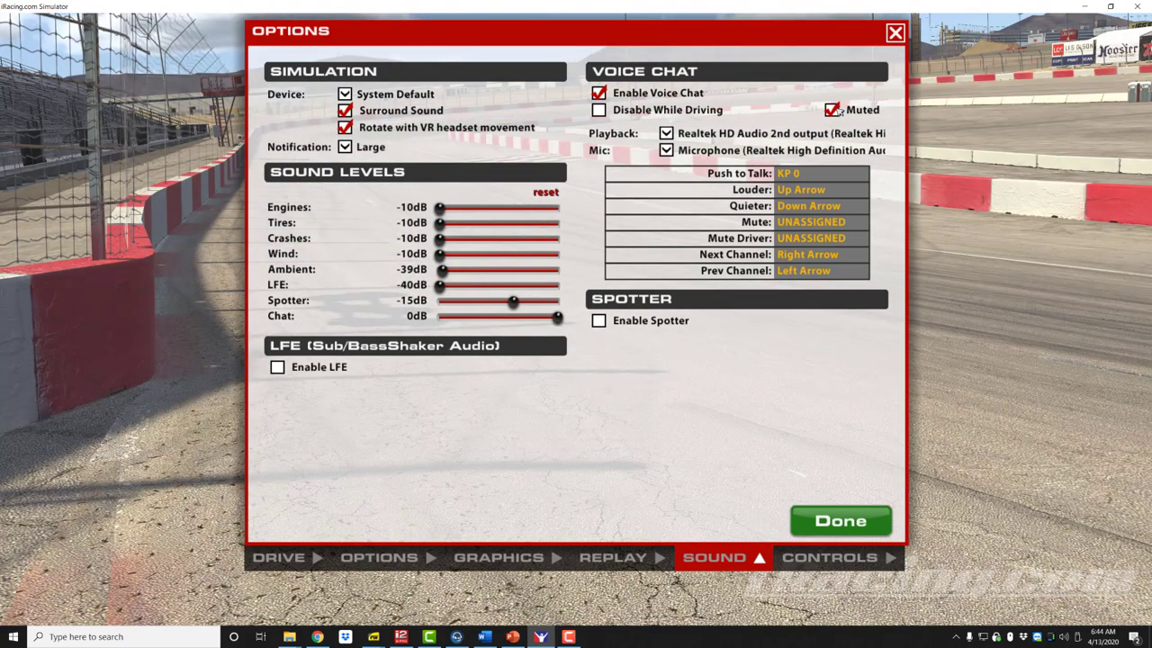
left_click(834, 110)
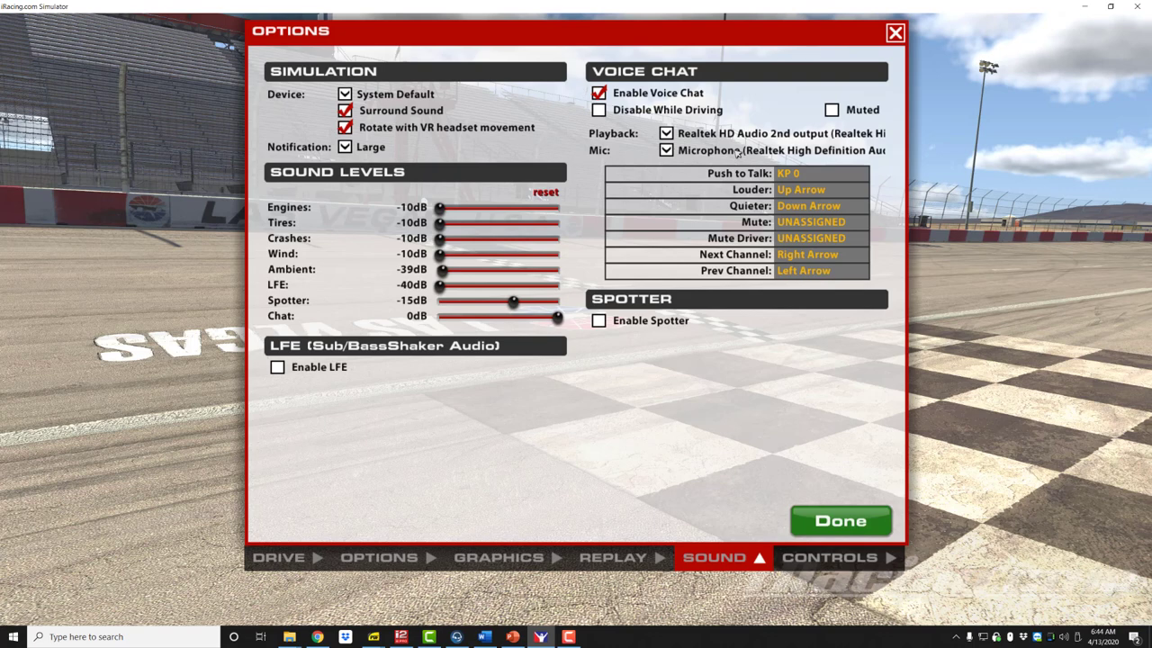
left_click(777, 180)
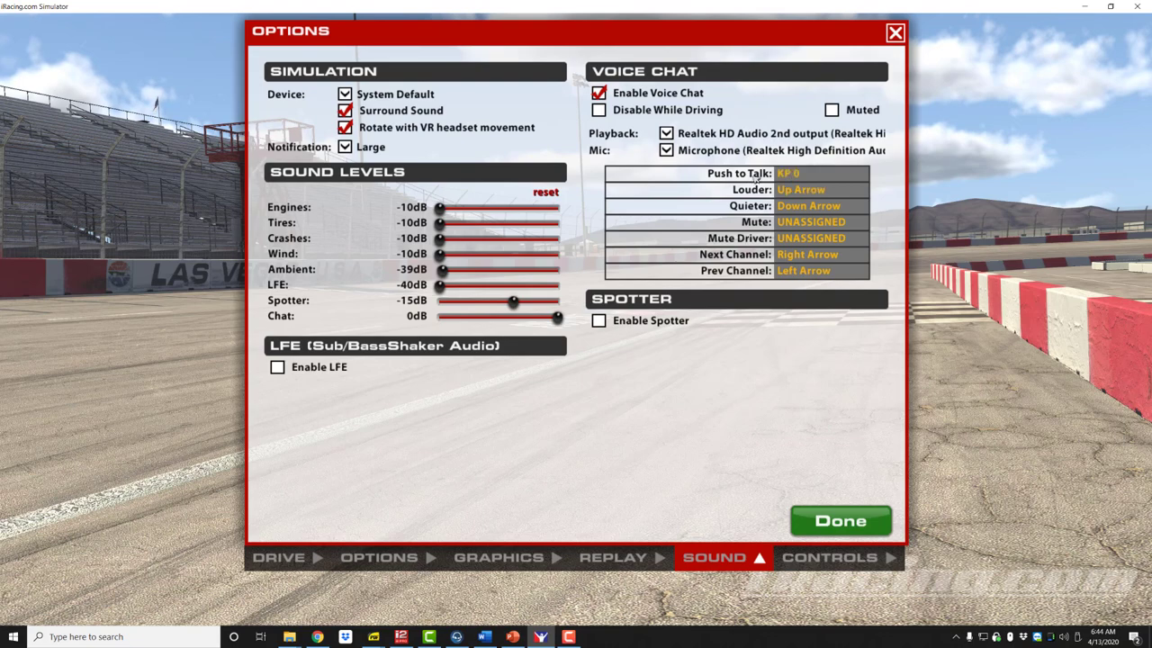
Bind the voice chat Push to Talk control to keypad 0 (KP 0).
left_click(791, 177)
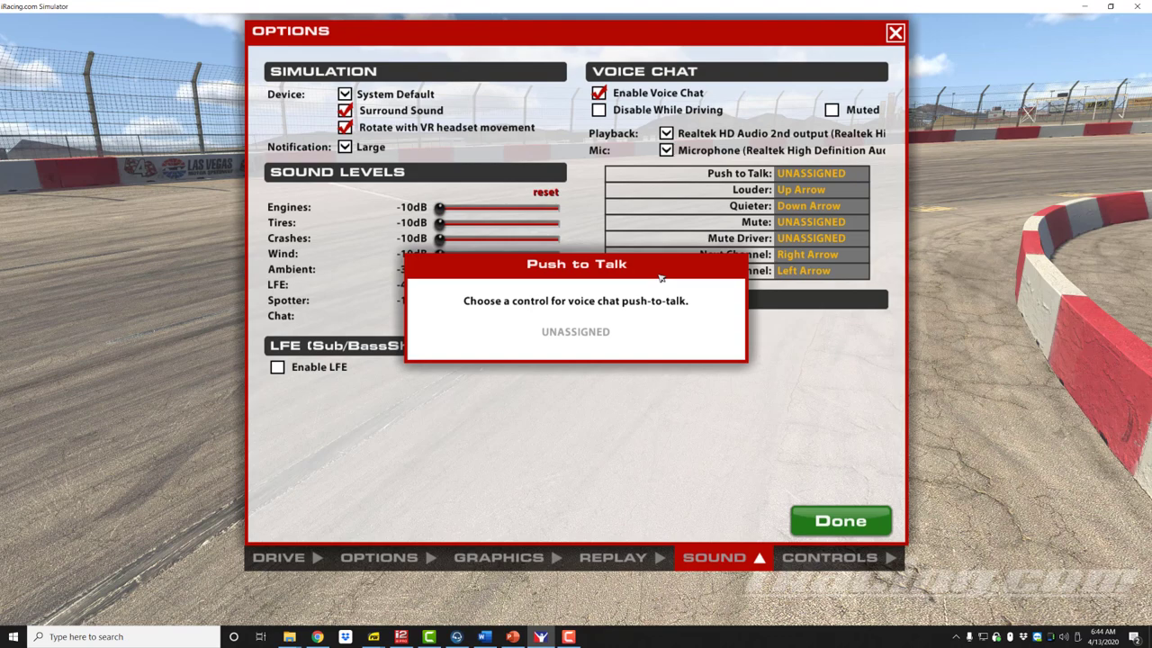
key("KP_0")
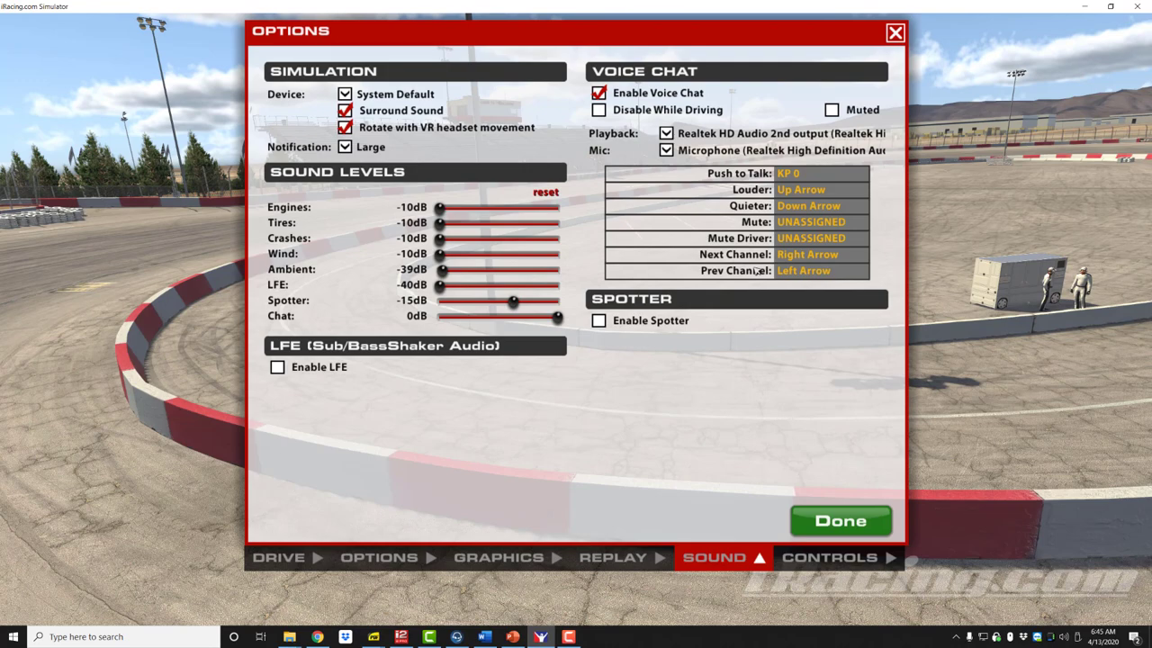
left_click(735, 255)
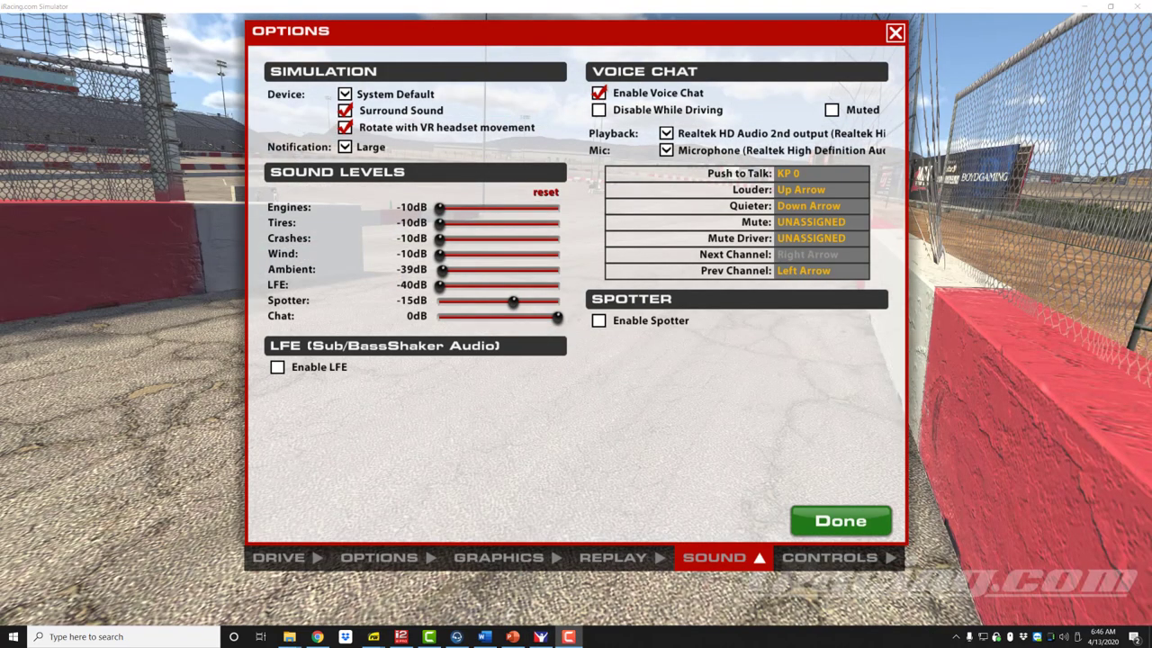
Bind Next Channel to Right Arrow and enable the spotter.
key("Right")
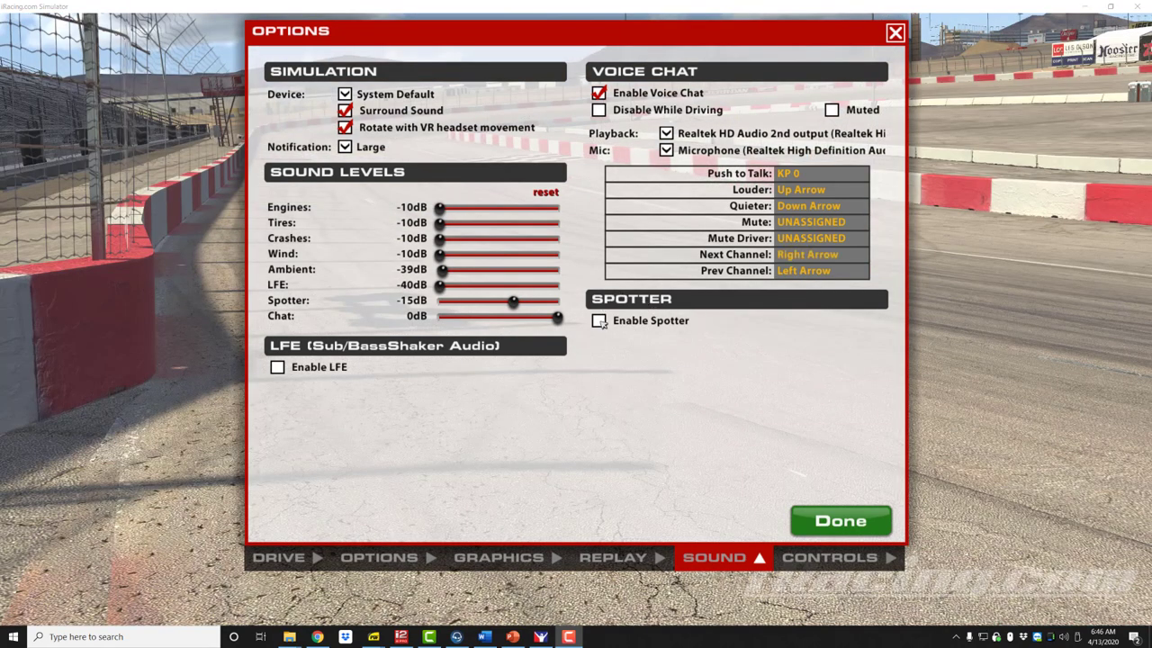
left_click(600, 321)
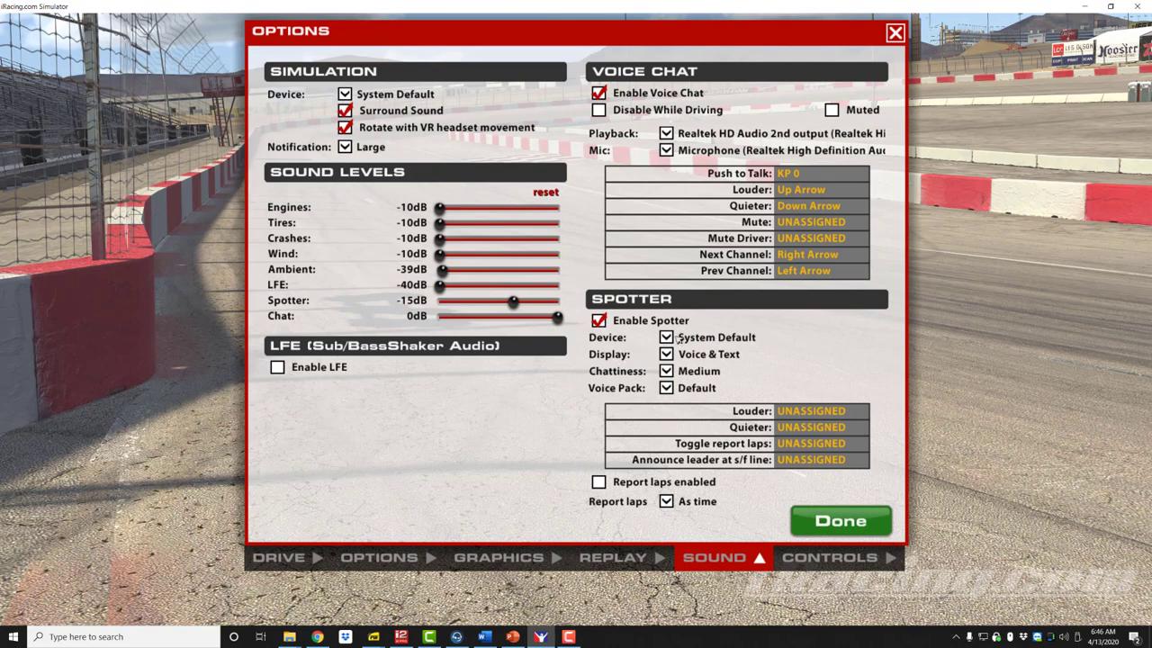
Keep System Default as the spotter device and close Options with Done.
left_click(674, 337)
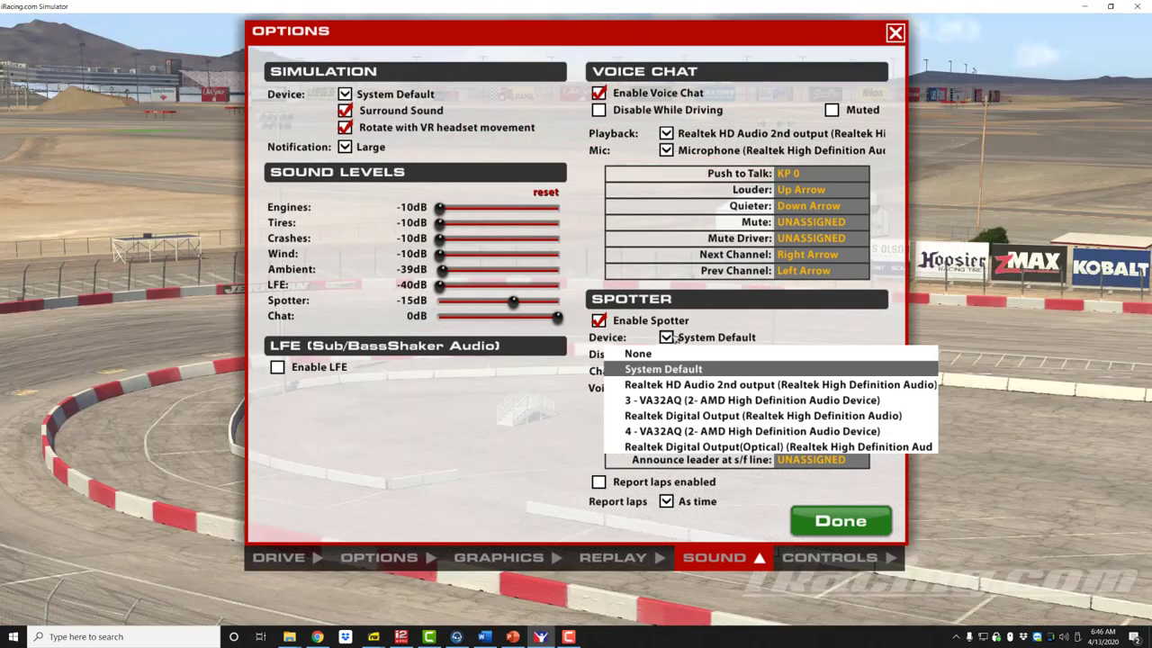
left_click(674, 337)
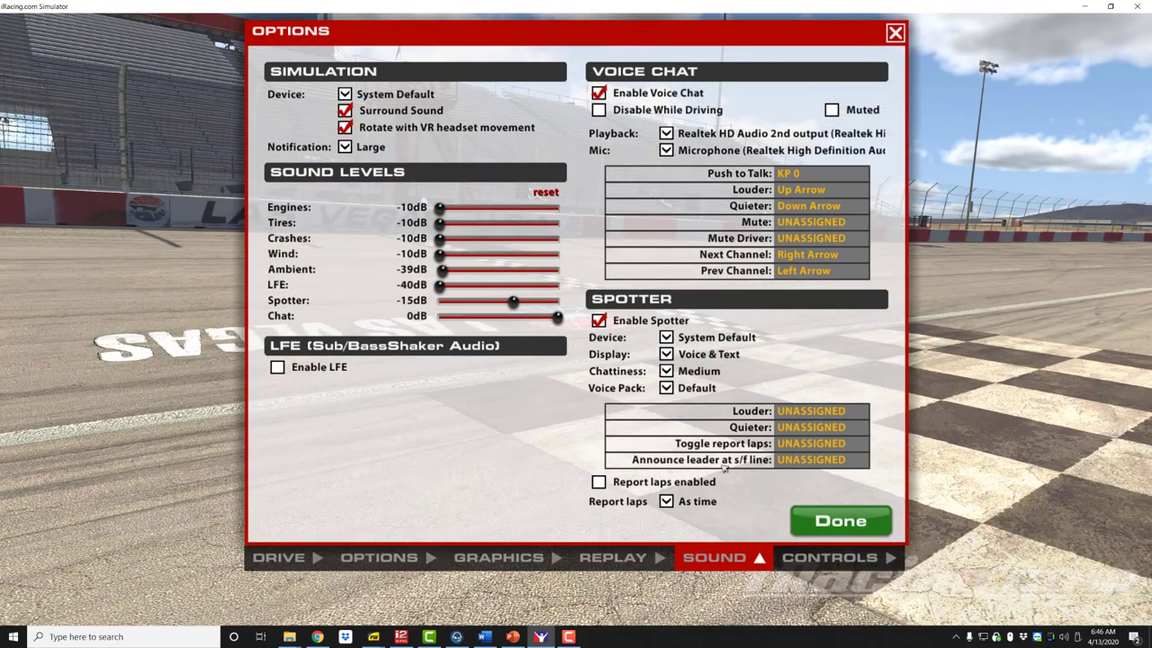
left_click(823, 520)
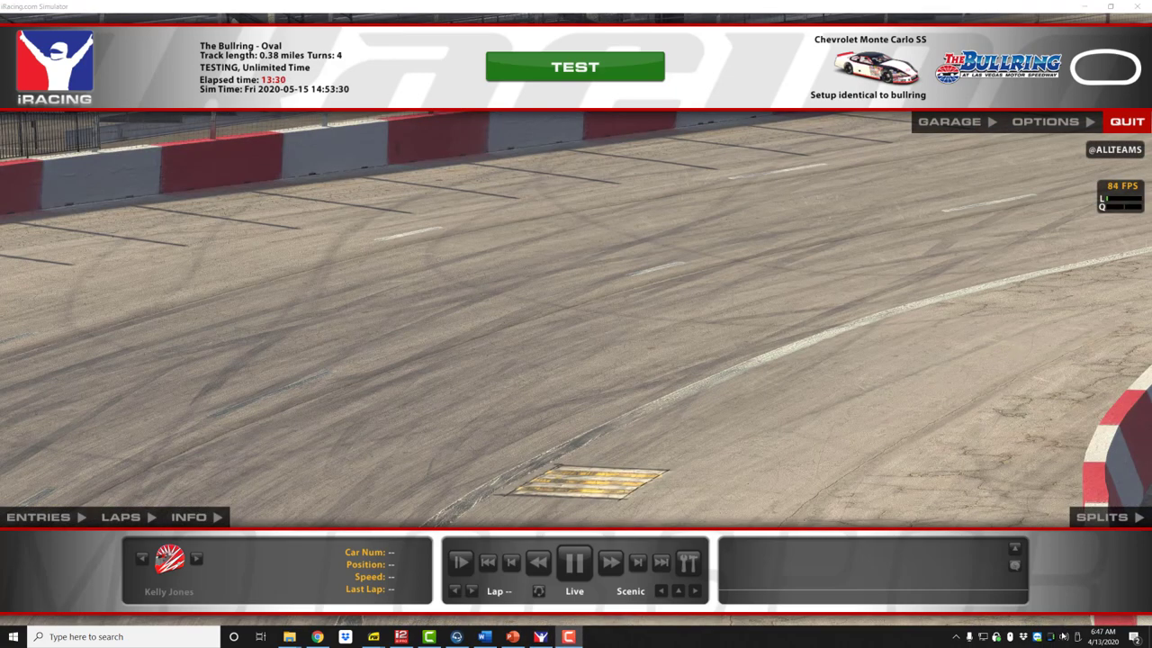
Check the Windows Sound settings, then reopen iRacing Options on the Sound tab.
right_click(1063, 635)
left_click(1051, 566)
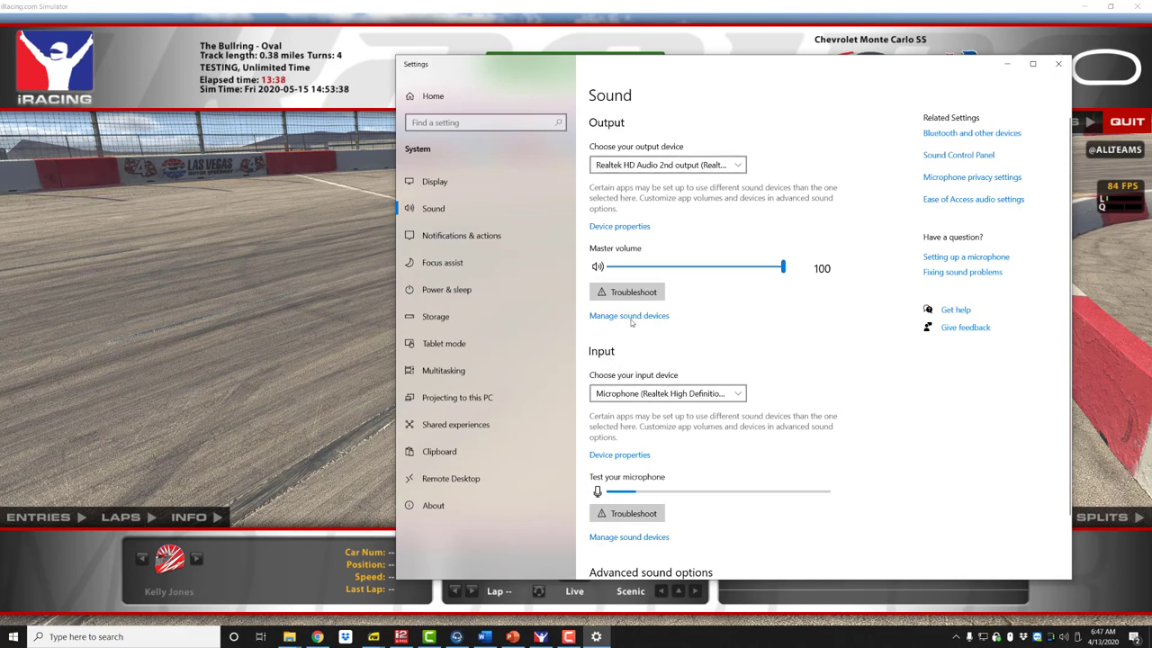
left_click(1058, 63)
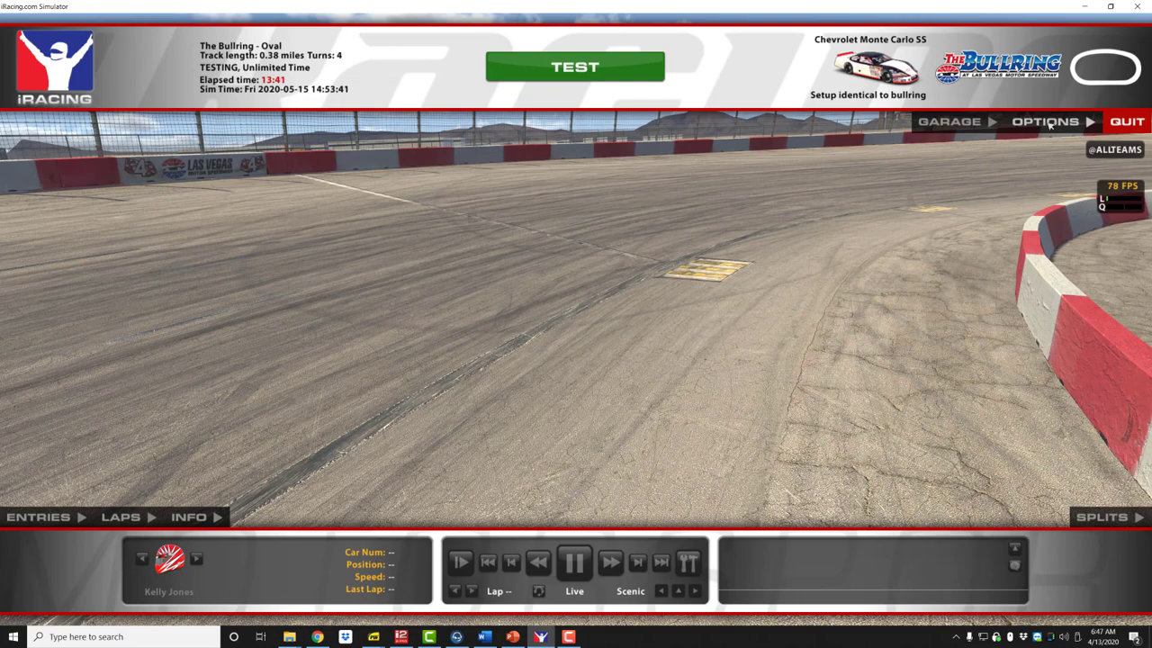
left_click(1047, 122)
left_click(714, 558)
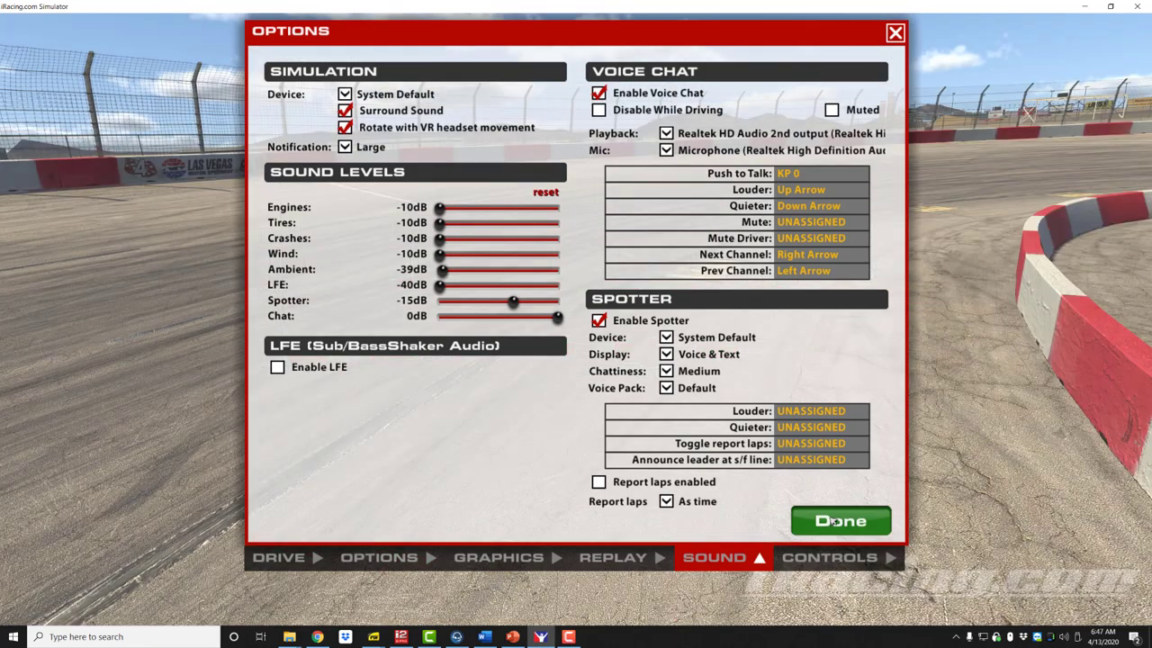
Close the Options dialog with Done, returning to the member site home page.
left_click(835, 521)
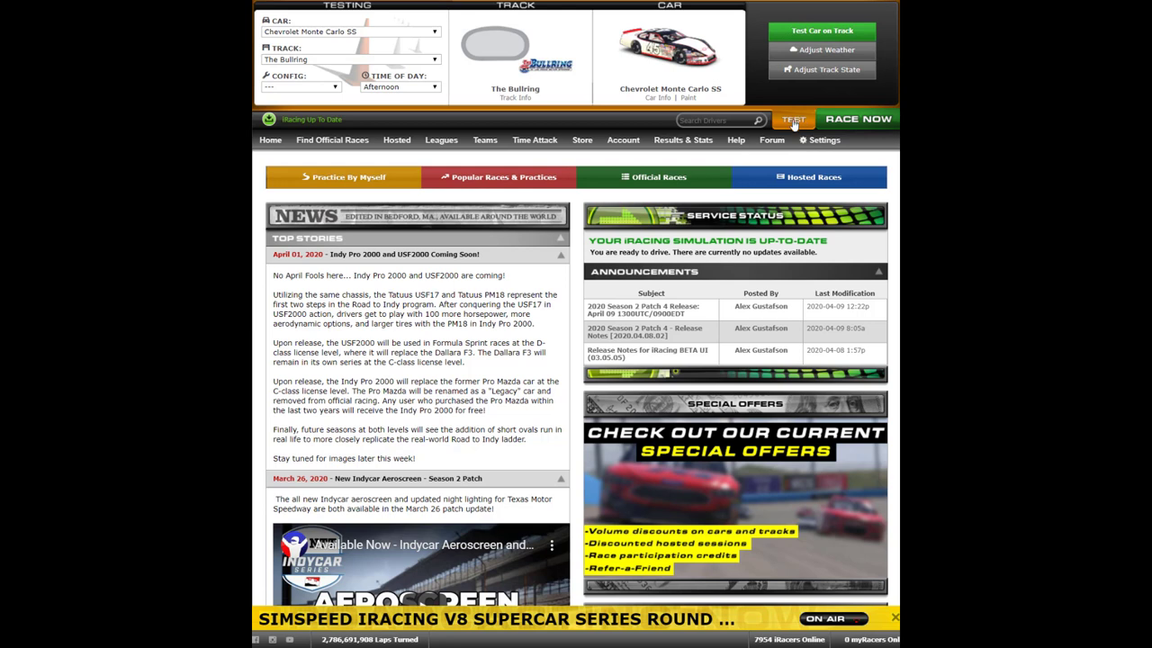
Open member site Settings and toggle Crew / Spotter off, then back on.
left_click(821, 141)
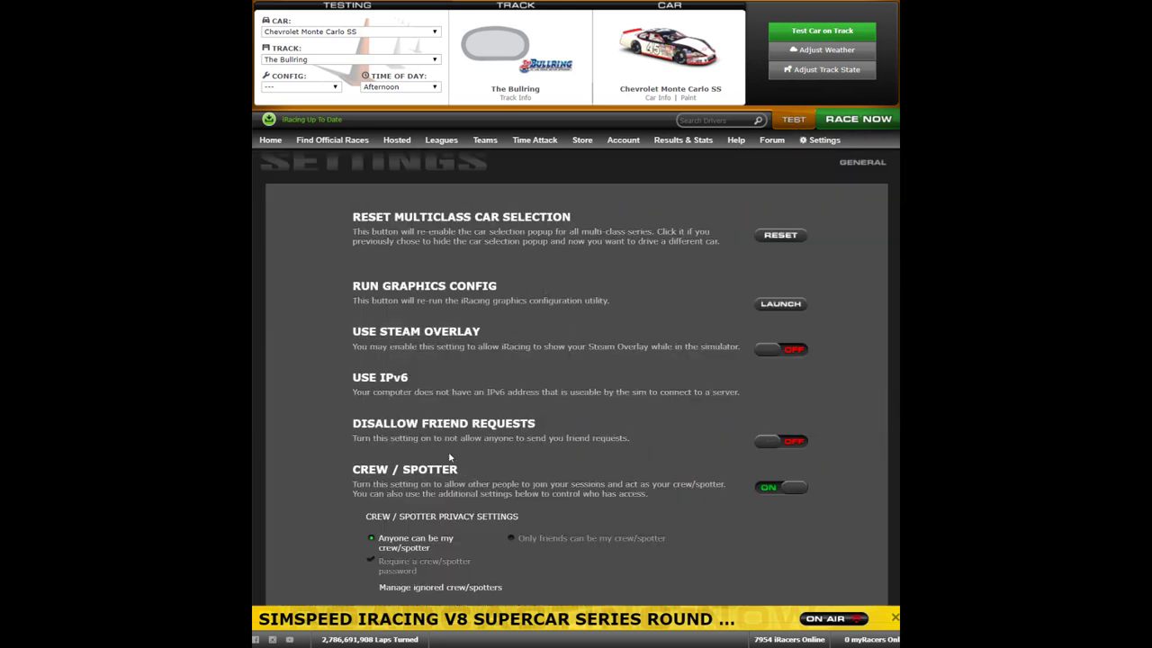
scroll(504, 465, "down", 3)
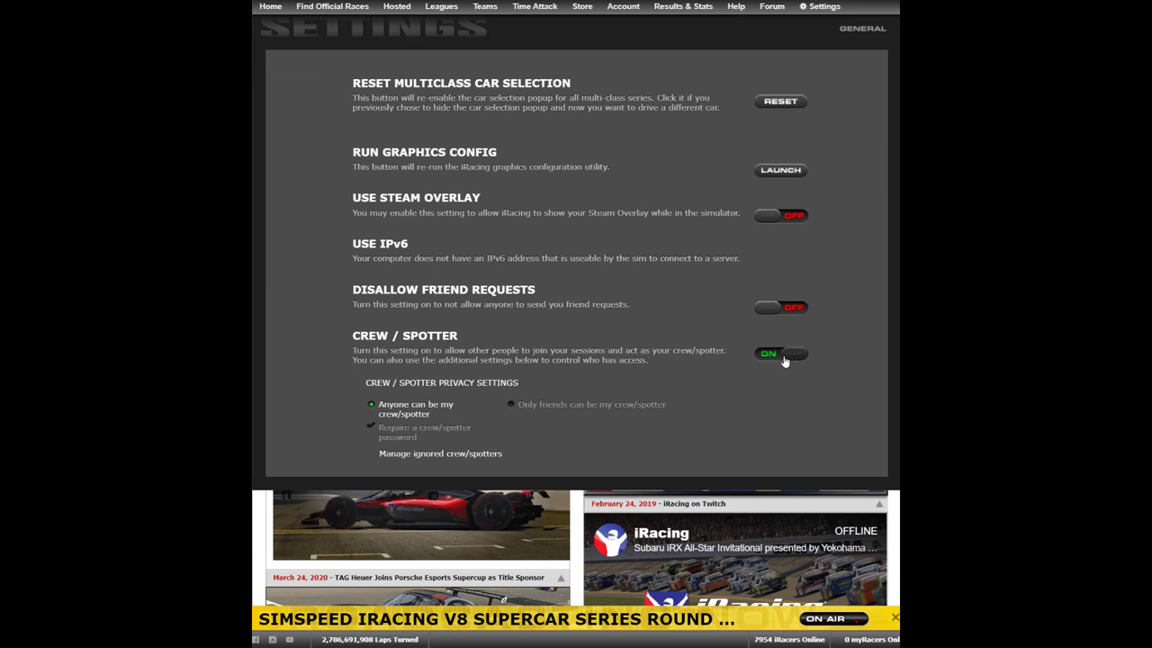
left_click(768, 357)
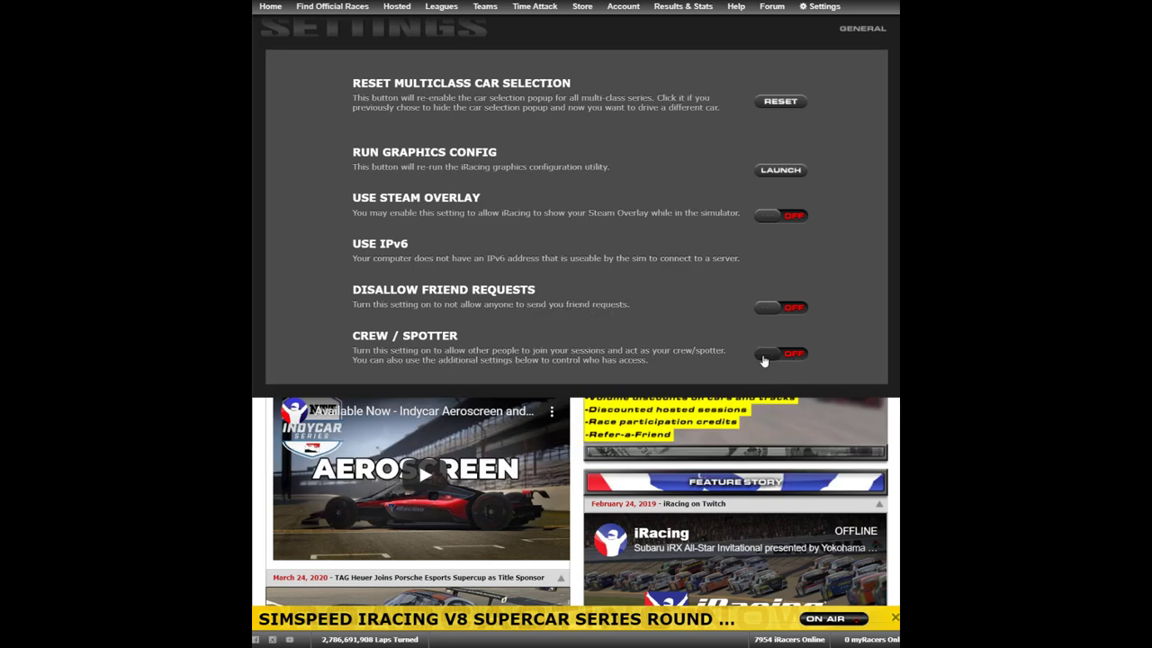
left_click(765, 358)
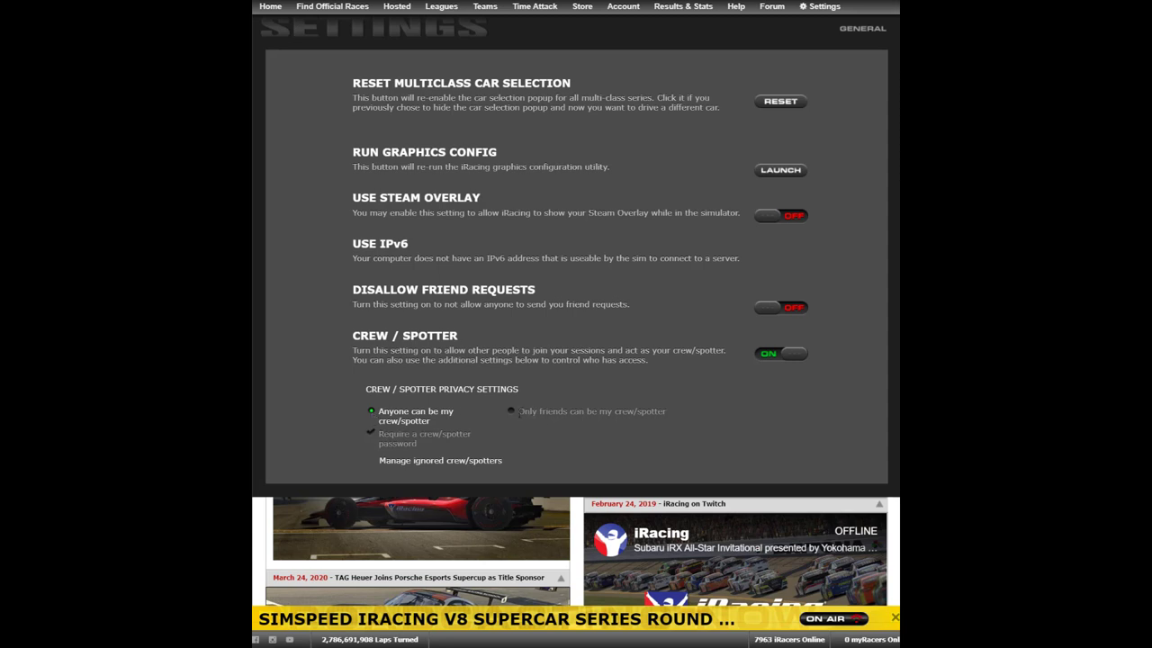
Choose Only friends, check Require a crew/spotter password, and enter a password.
left_click(511, 412)
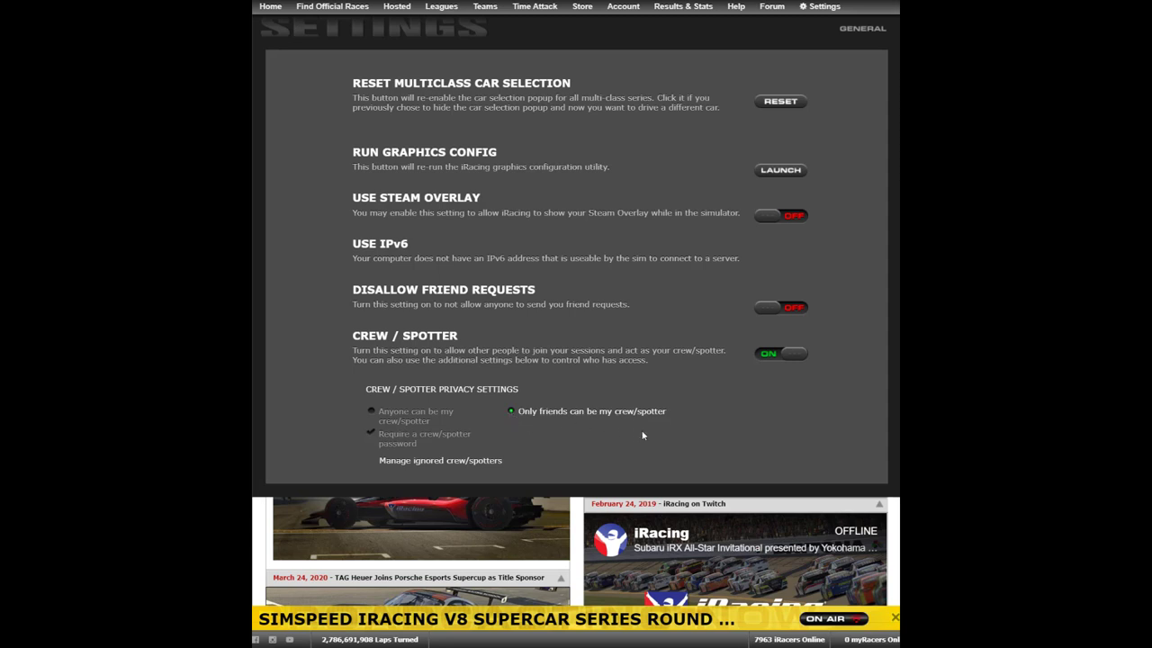
left_click(372, 434)
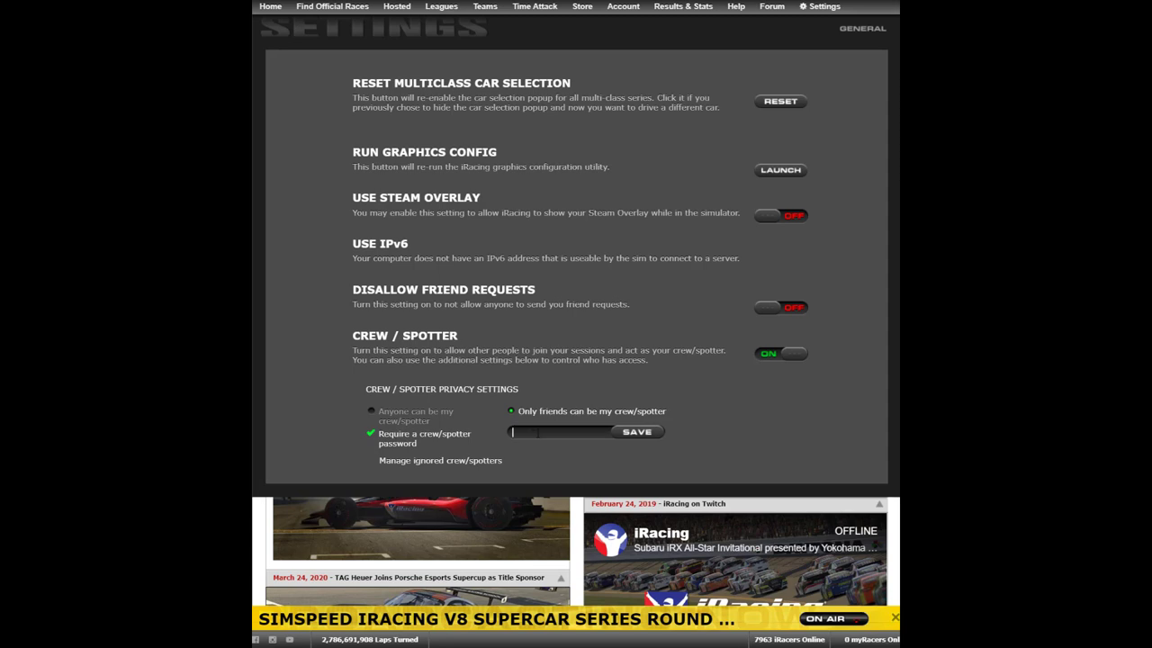
type("password")
Delete the typed password and reselect Anyone can be my crew/spotter.
left_click_drag(549, 432, 502, 436)
key("BackSpace")
left_click(370, 411)
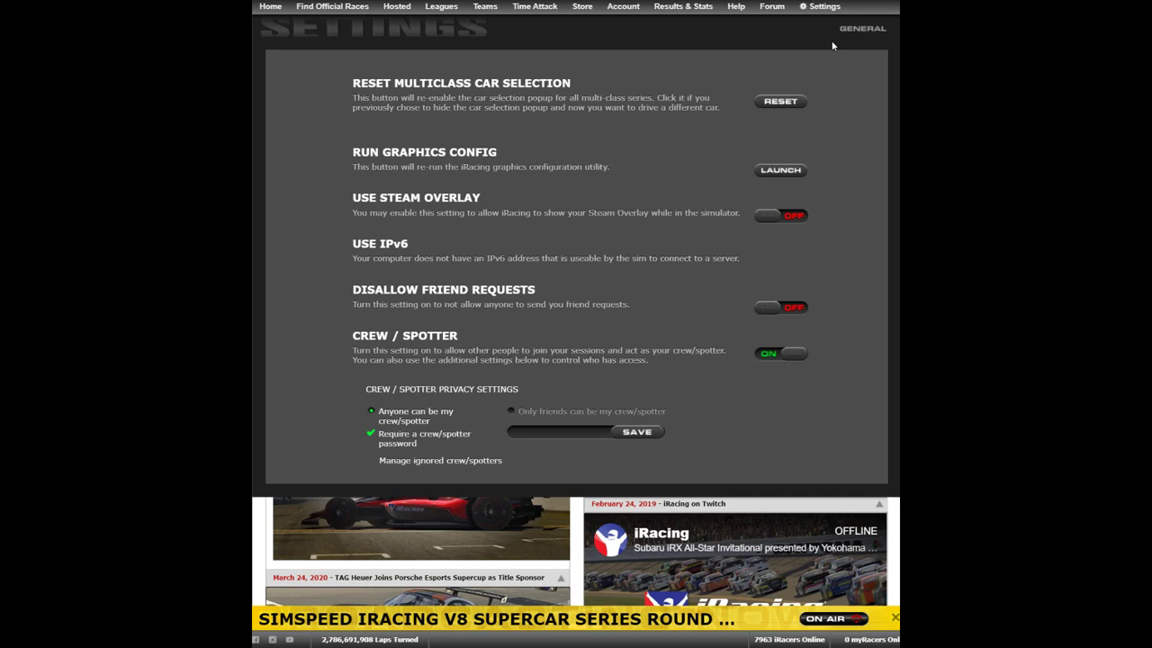
Close Settings and open Watch / Ghost / Crew / Spot > League Races to list live sessions.
left_click(813, 9)
mouse_move(737, 7)
scroll(720, 36, "up", 2)
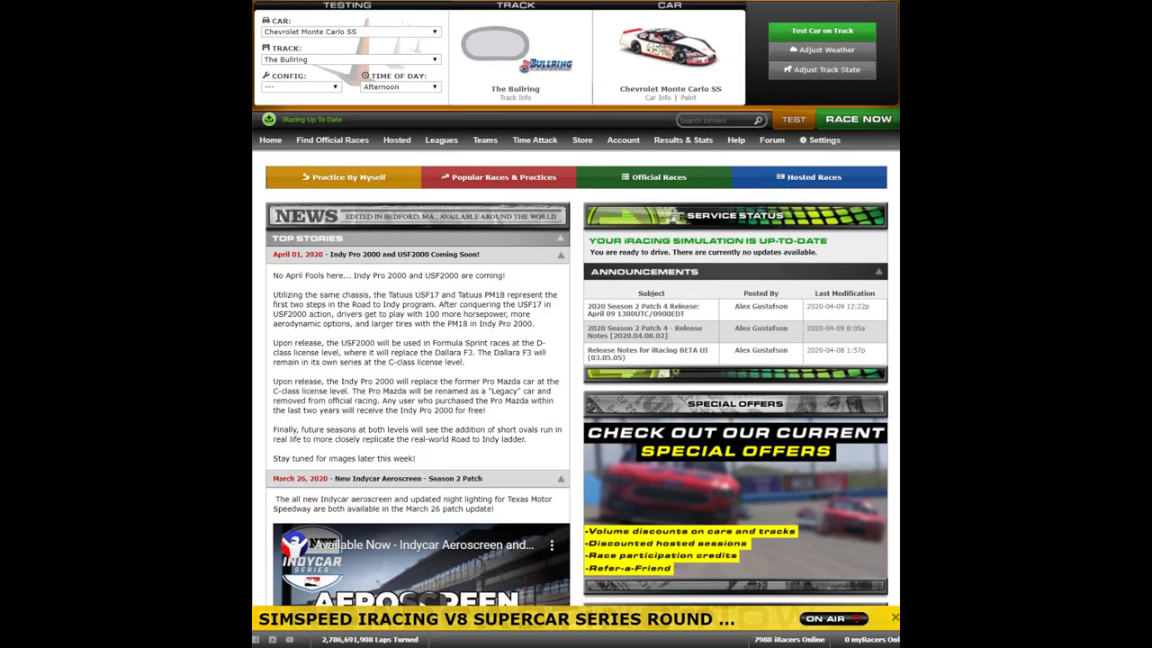
mouse_move(360, 142)
mouse_move(679, 147)
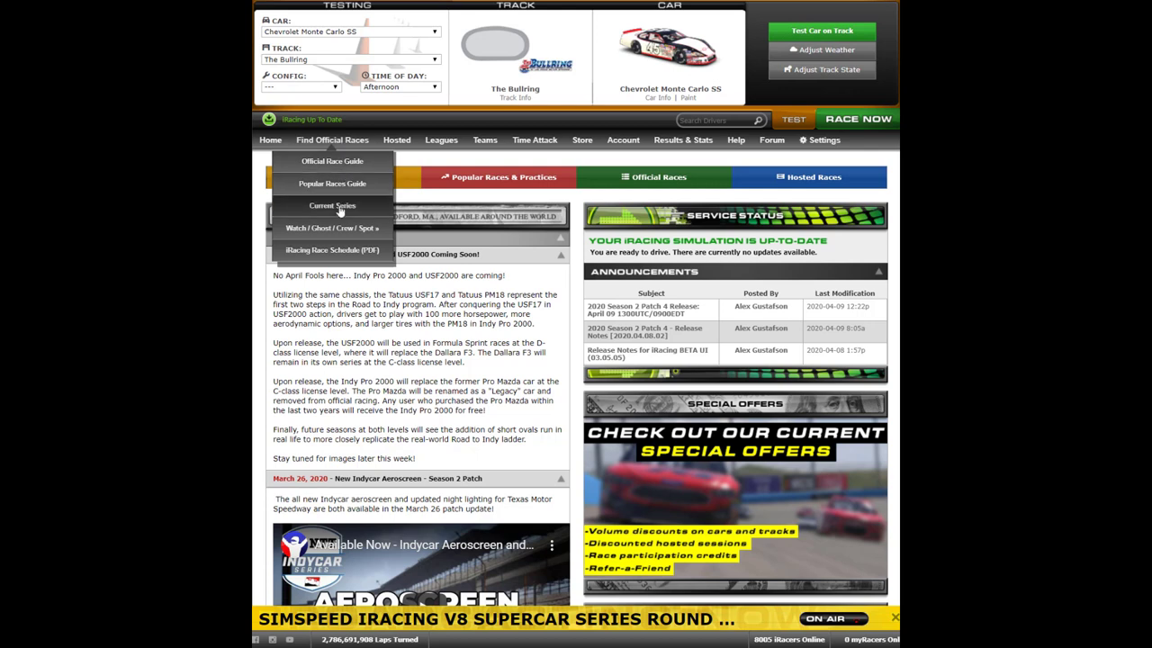
mouse_move(340, 230)
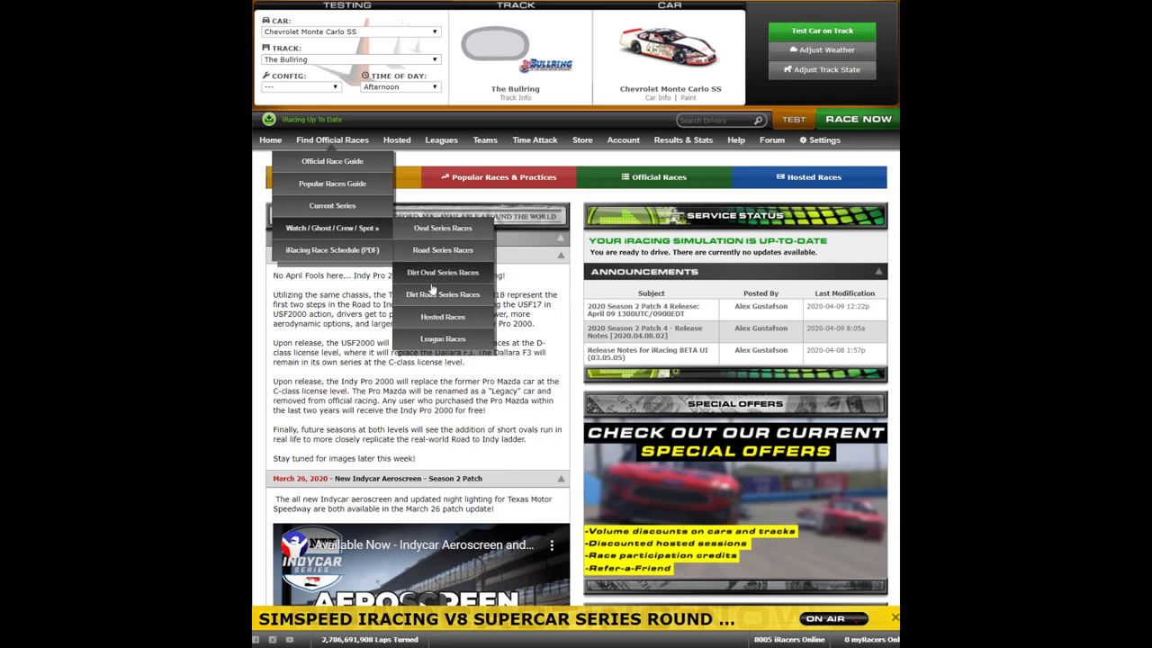
left_click(442, 339)
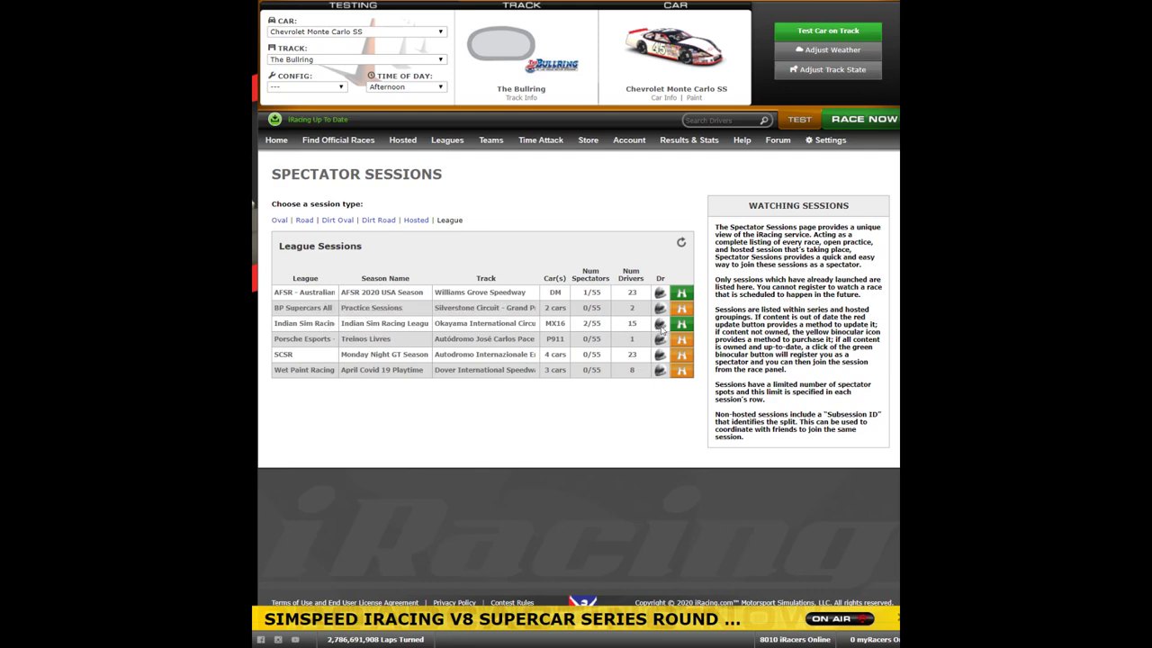
Join the Indian Sim Racing League session via its Watch Now button to reach the Driver's Briefing.
mouse_move(681, 330)
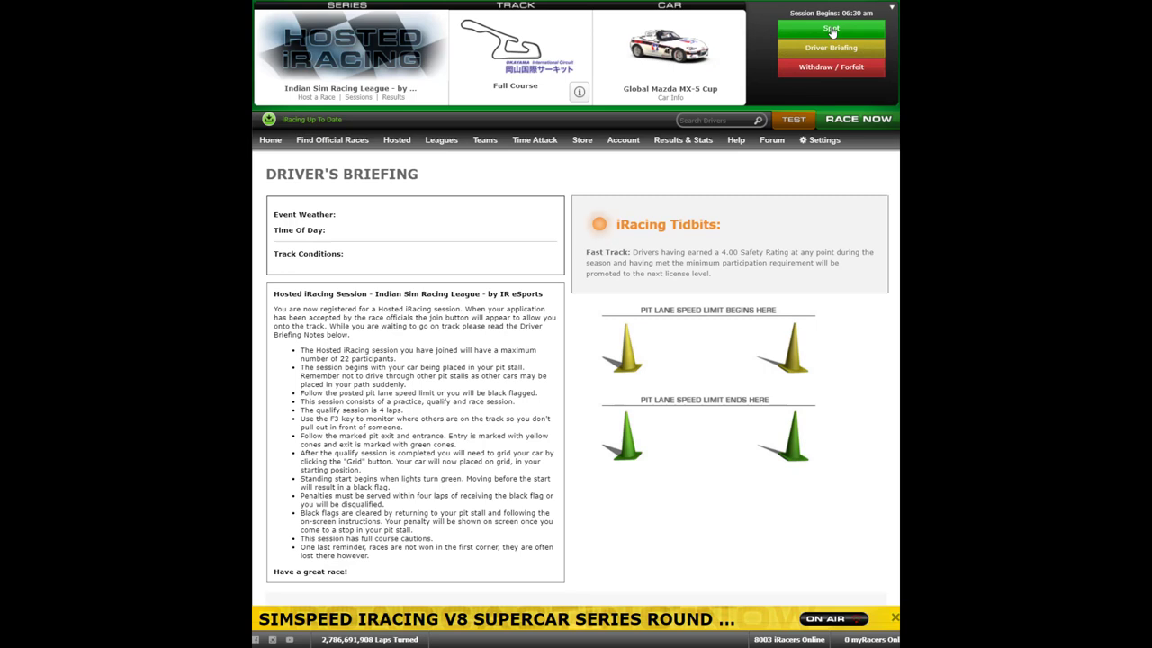
Start the Indian Sim Racing League session, launching the simulator at The Bullring.
left_click(832, 30)
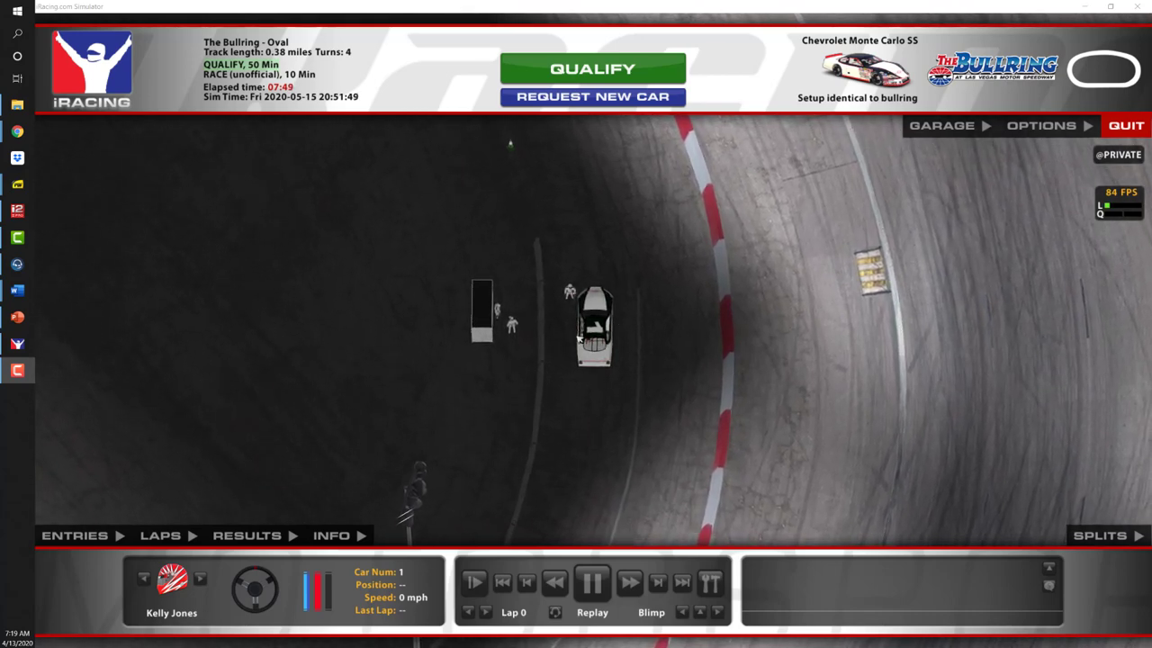
left_click(80, 538)
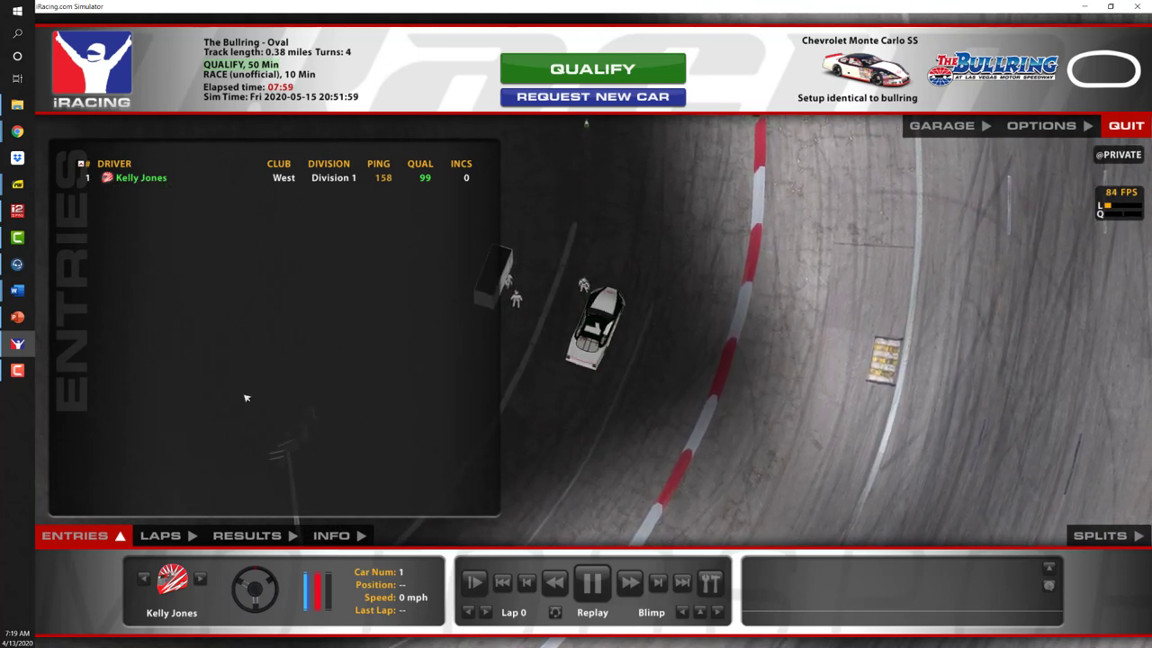
left_click(77, 536)
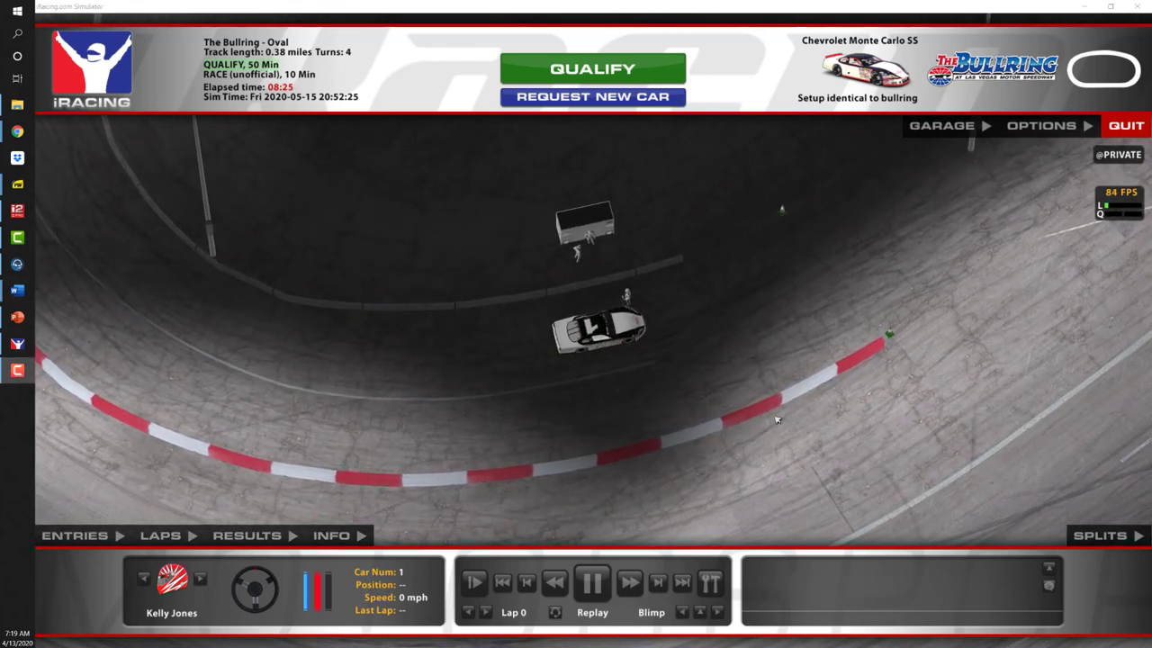
left_click(767, 621)
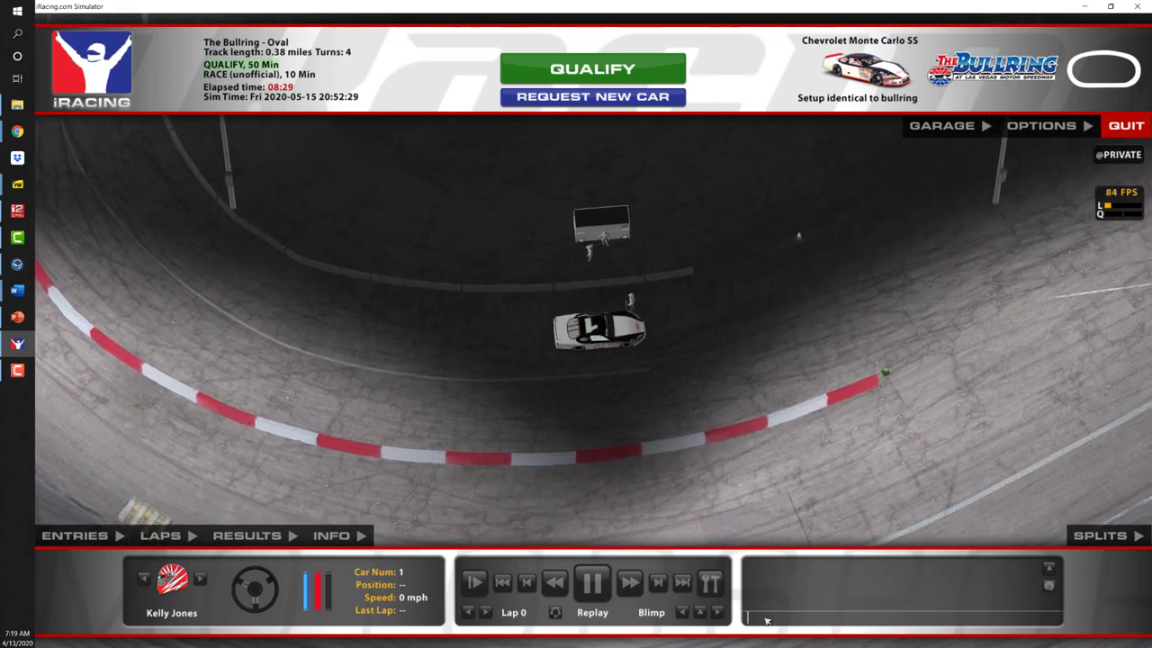
type("@a")
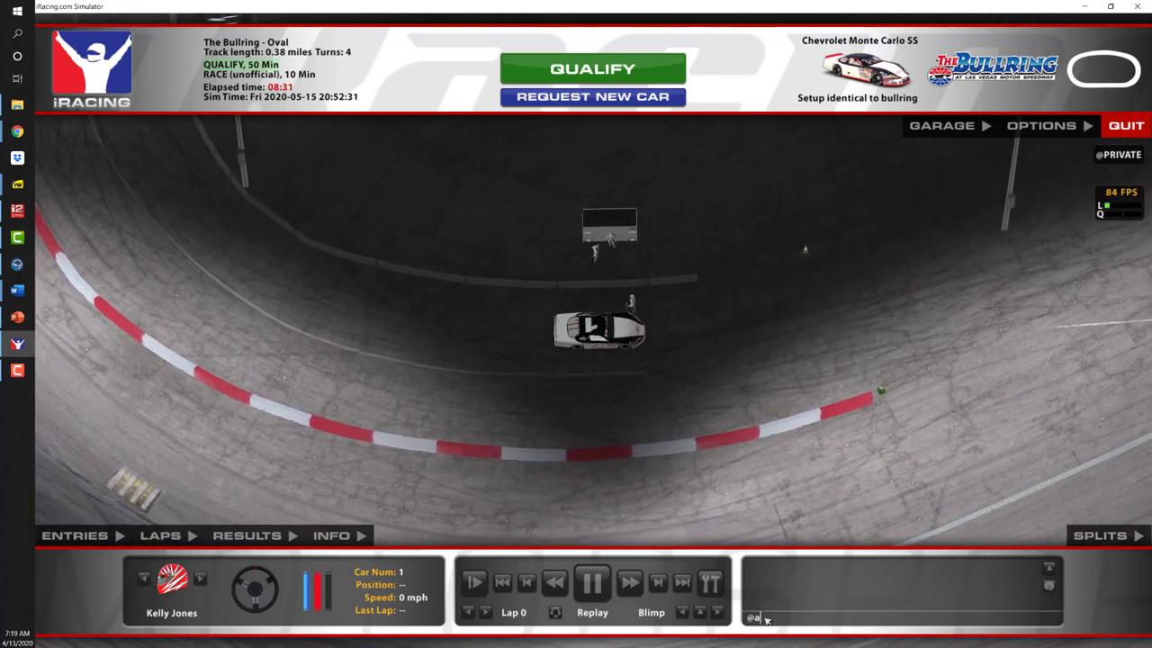
type("dd")
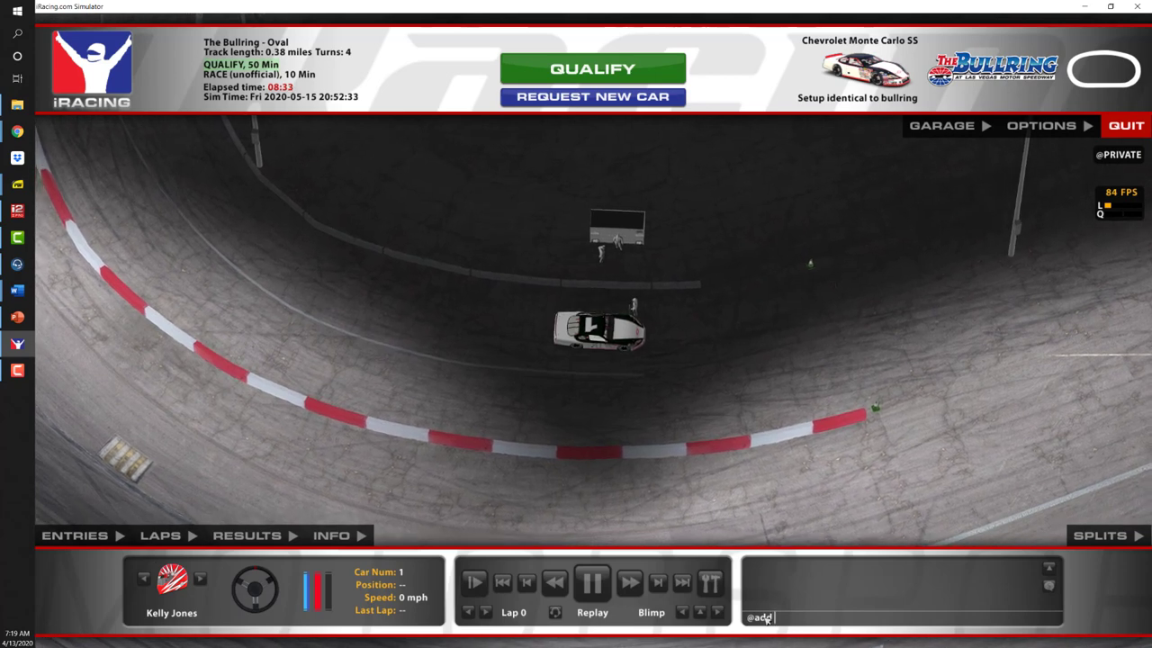
type(" #")
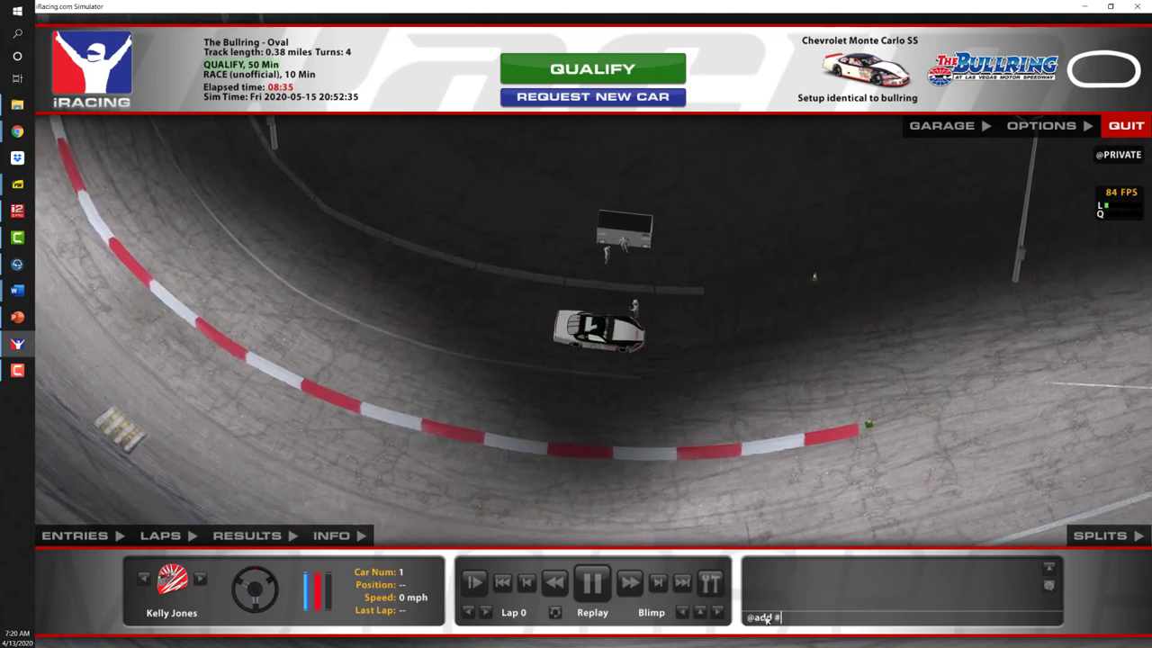
type("01")
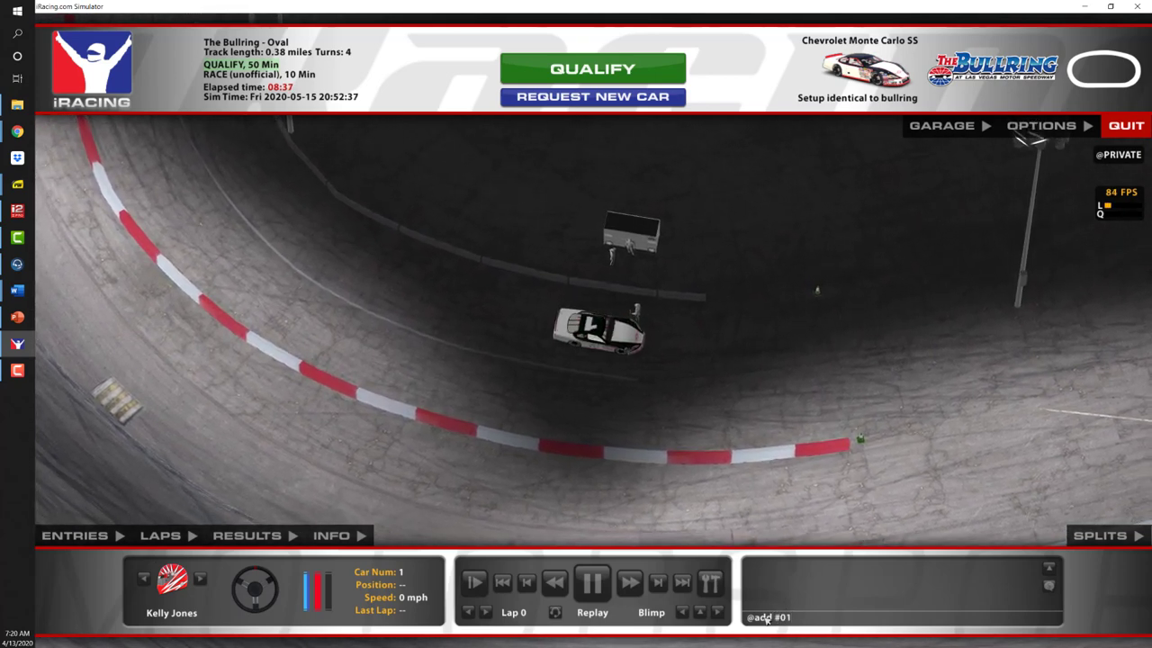
key("Return")
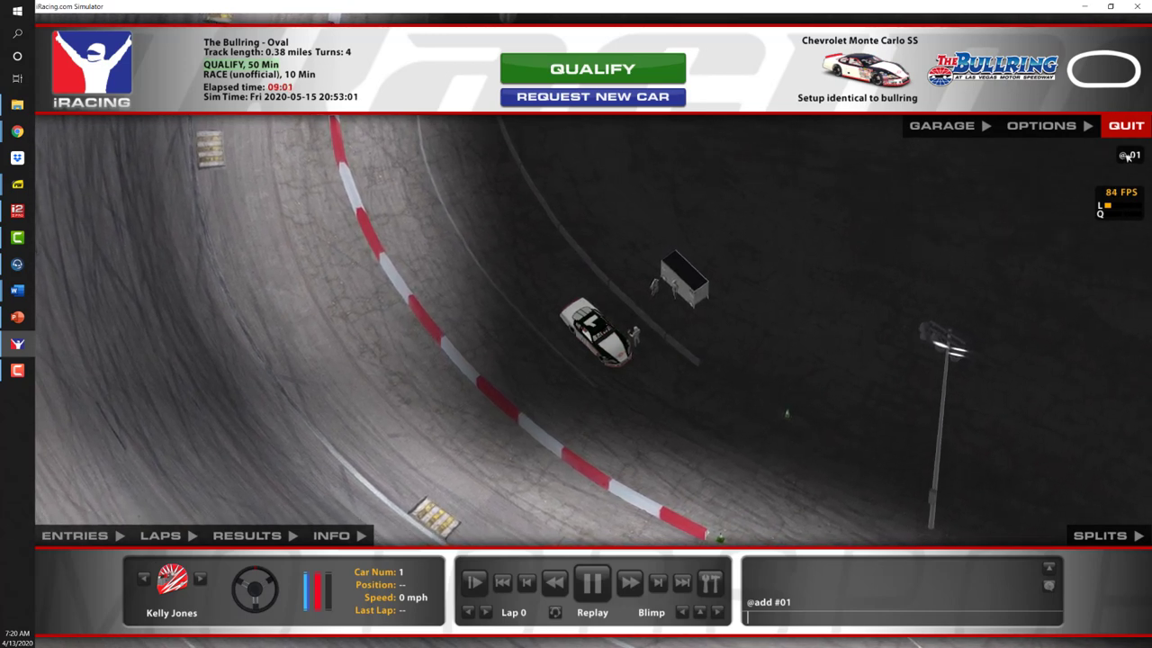
left_click(592, 69)
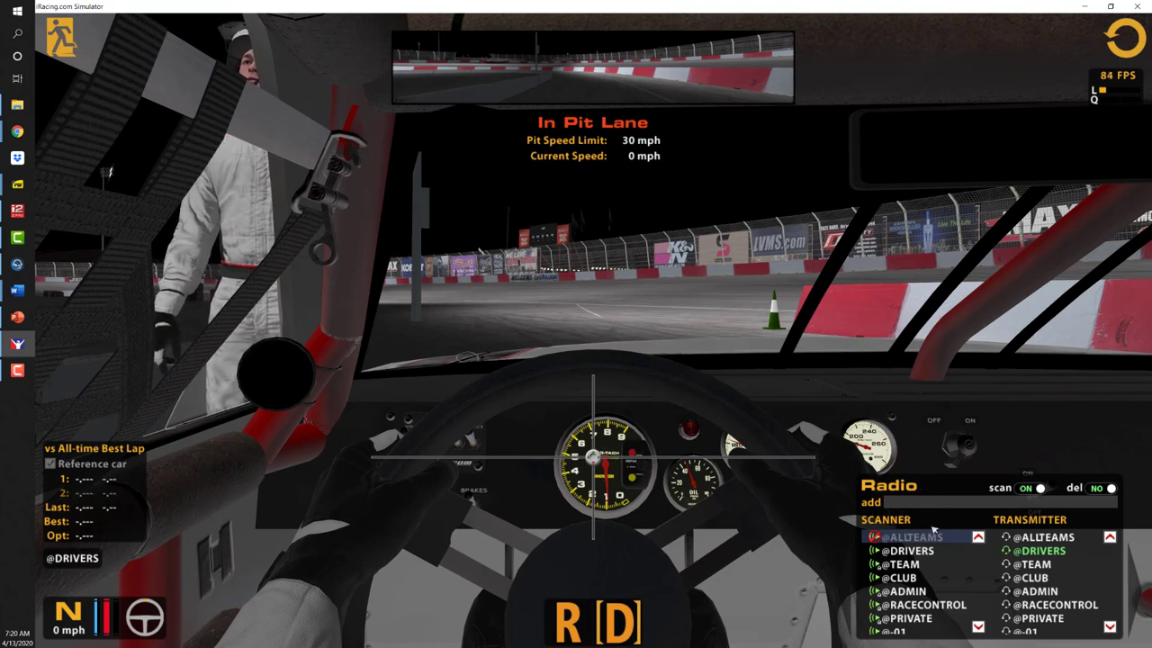
left_click(876, 538)
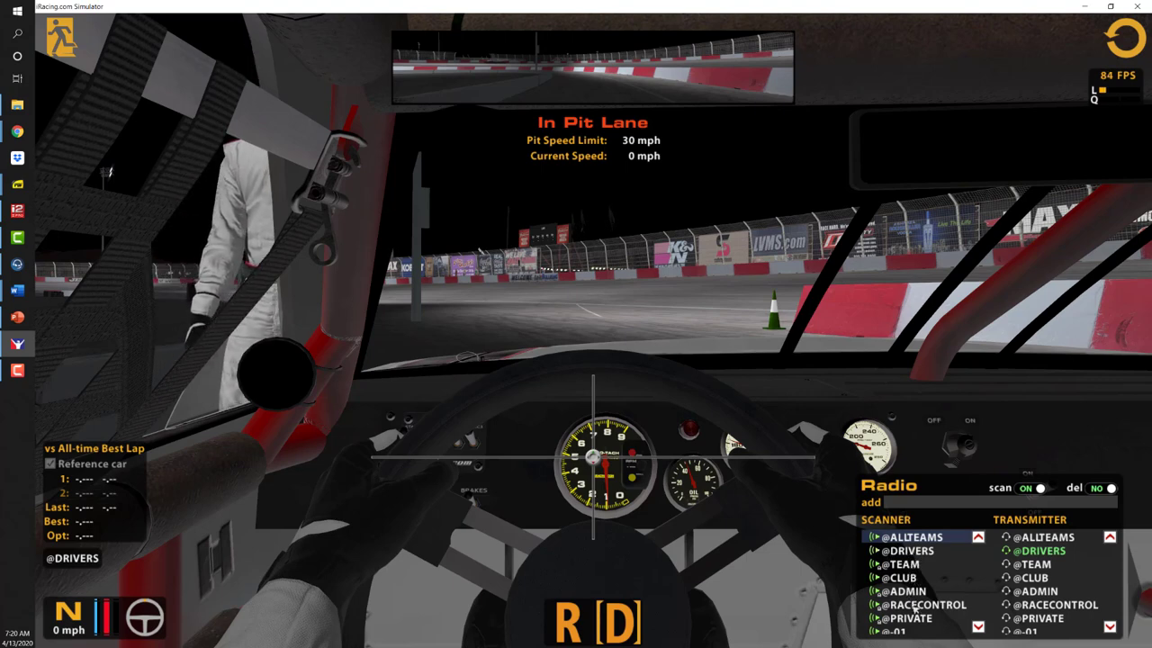
scroll(916, 621, "down", 1)
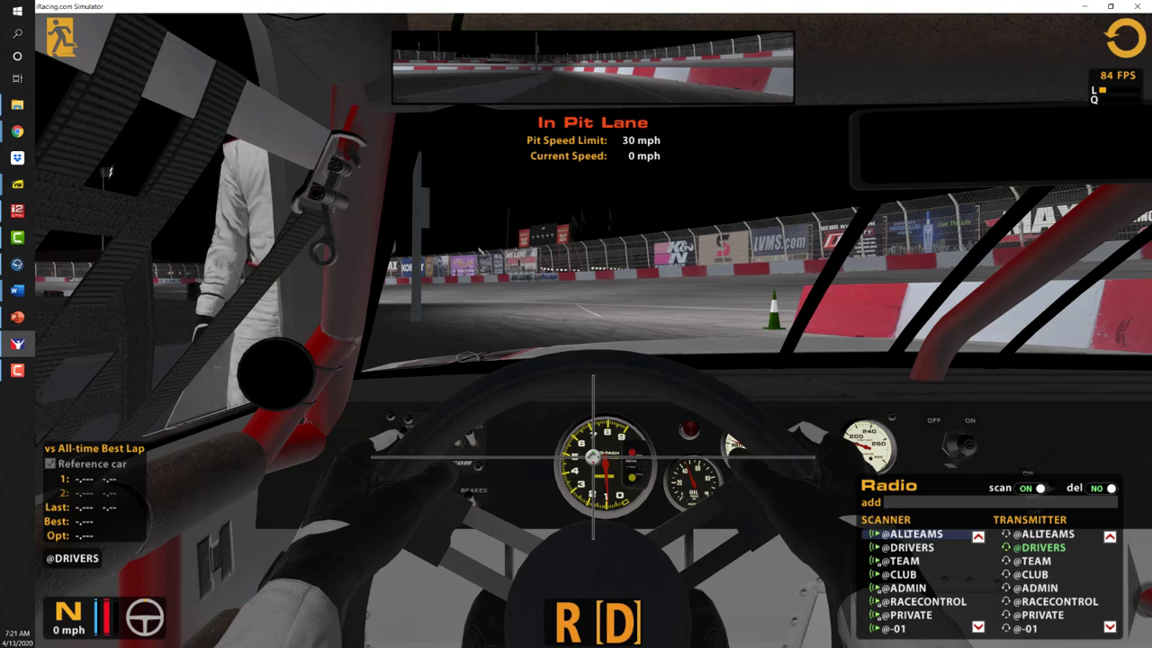
left_click(1030, 628)
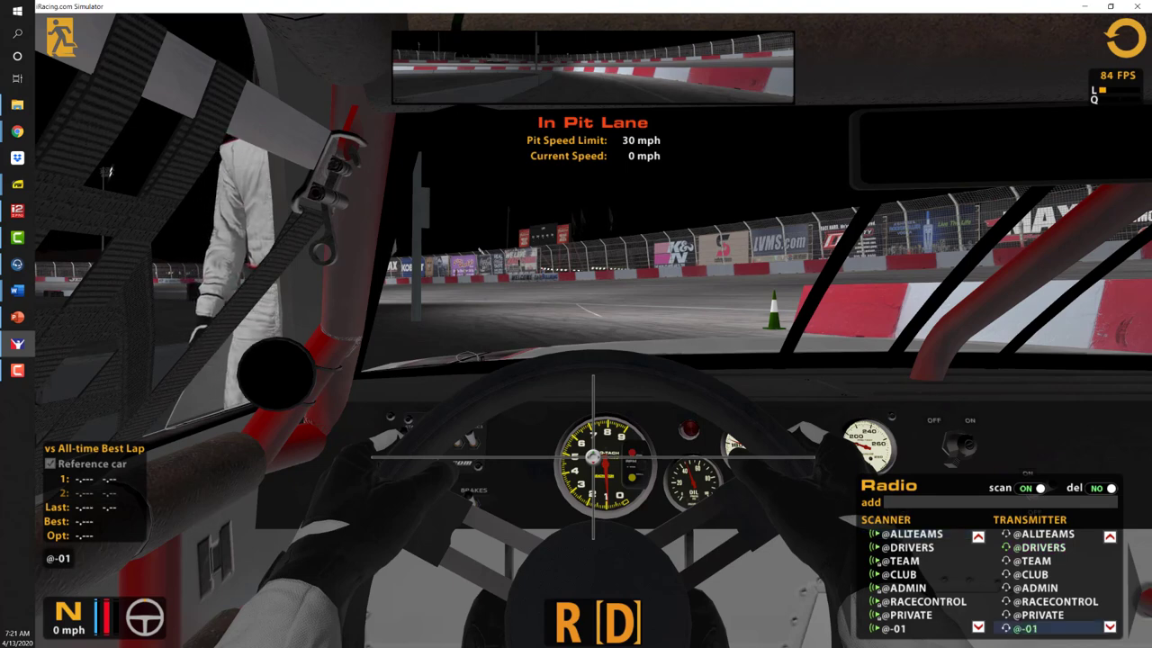